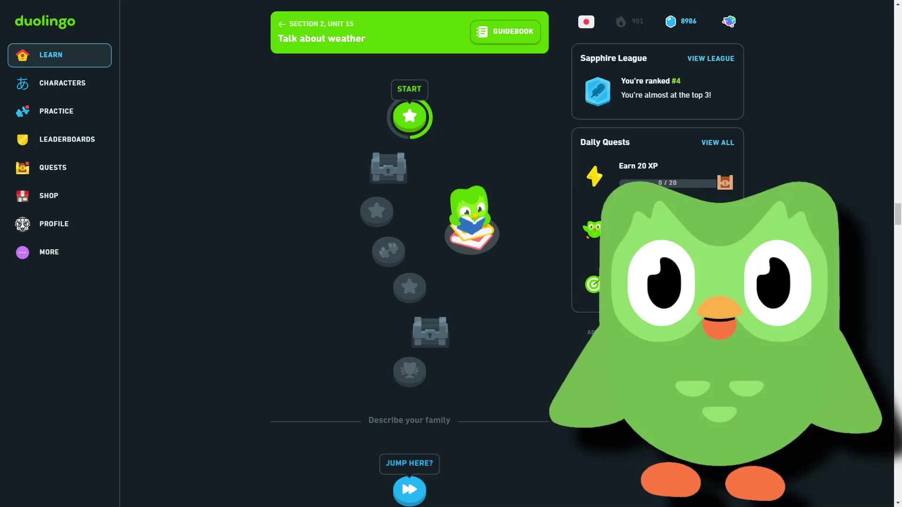
Step: Open the Unit 15 star node to show the Talk about weather lesson's START +10 XP popup
click(399, 109)
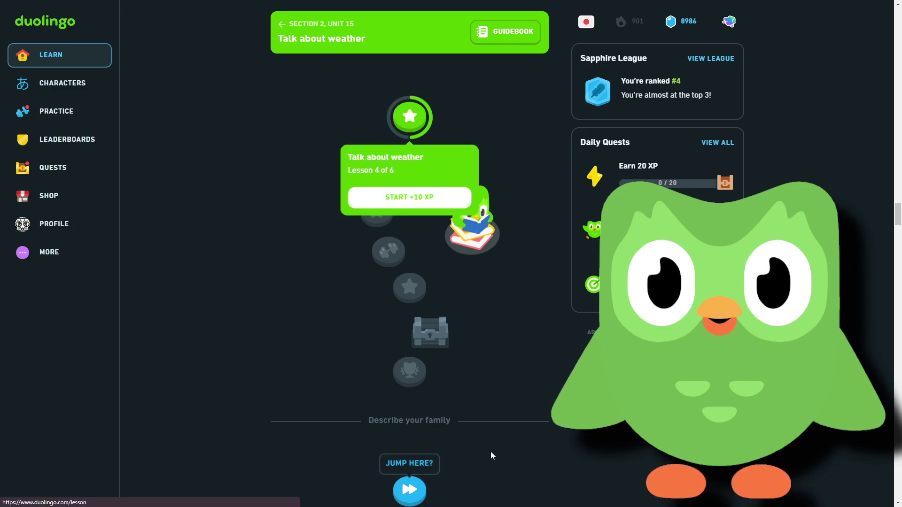
Step: Start the weather lesson and answer あき as the word for fall
key(Return)
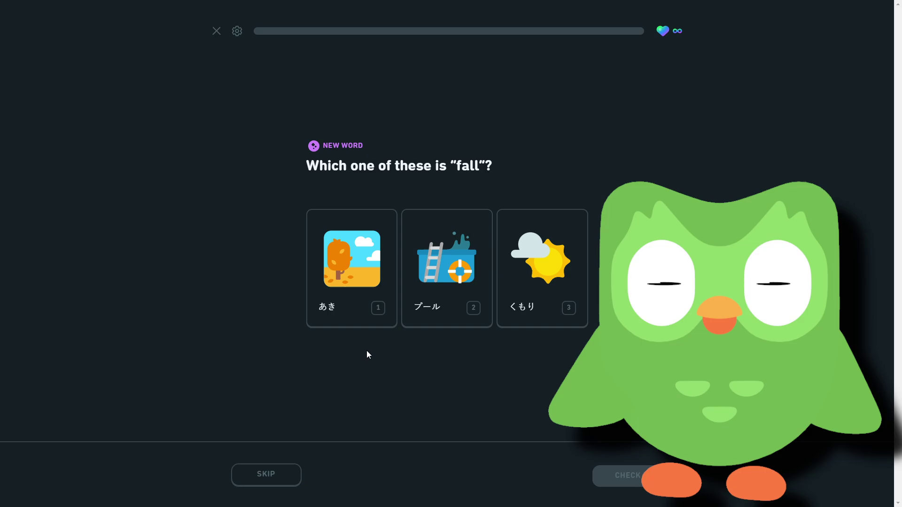
key(1)
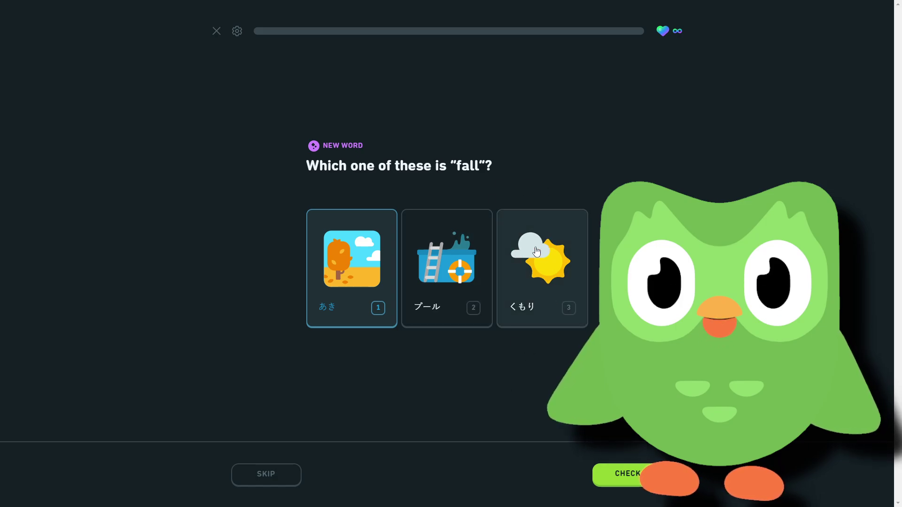
click(597, 474)
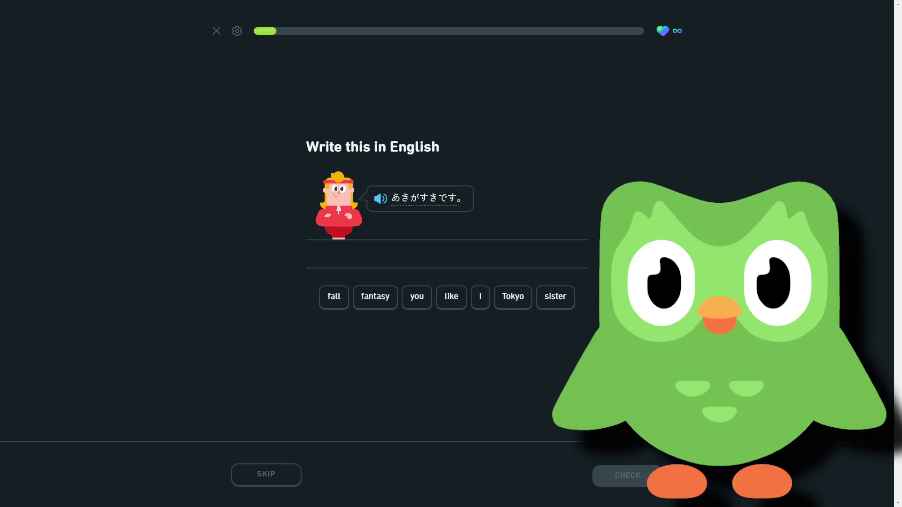
Step: Translate あきがすきです as 'I like fall' and submit it
click(480, 298)
click(451, 297)
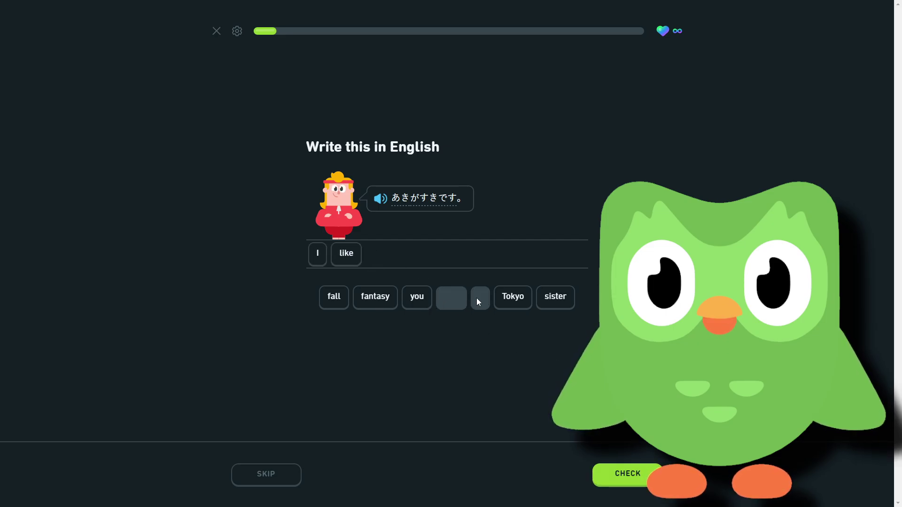
click(328, 302)
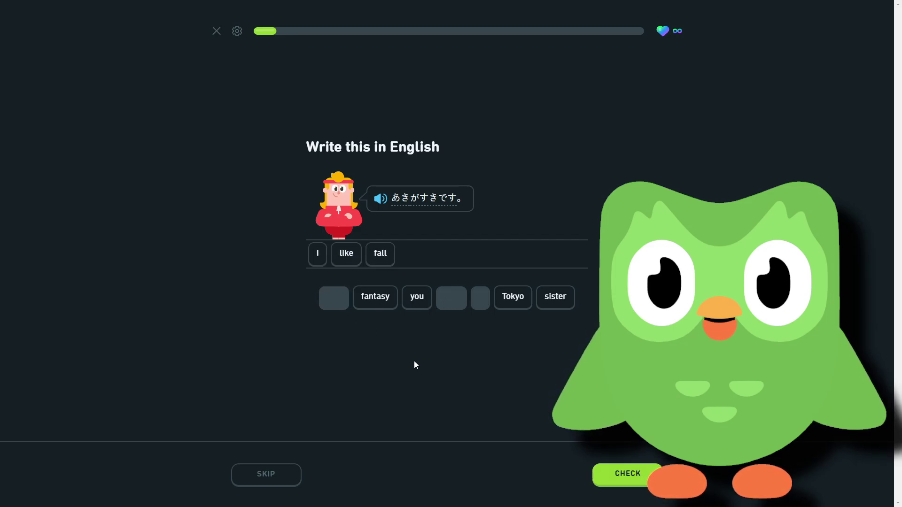
click(598, 477)
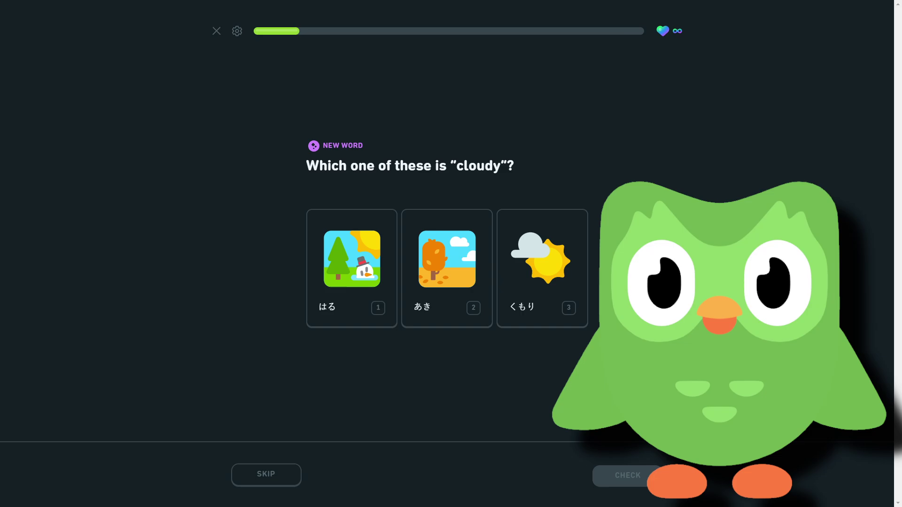
Step: Answer くもり as the word for cloudy and move on
click(552, 277)
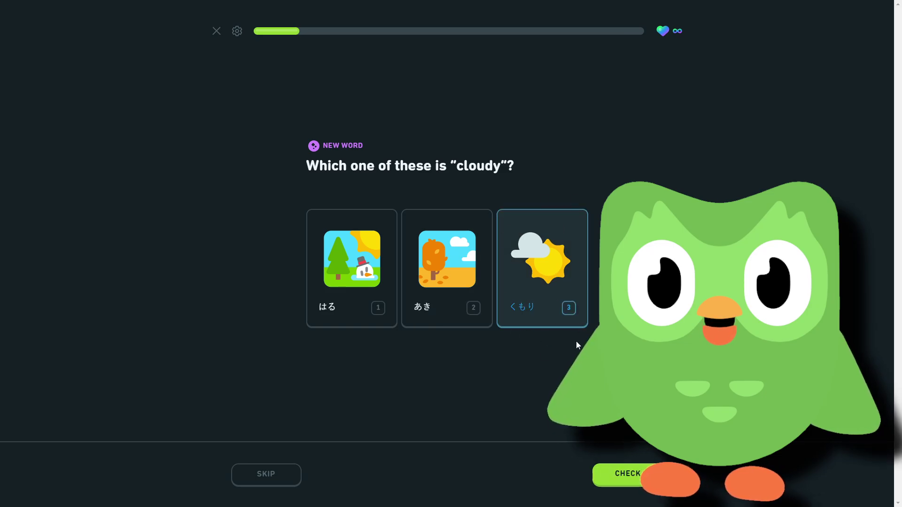
click(614, 474)
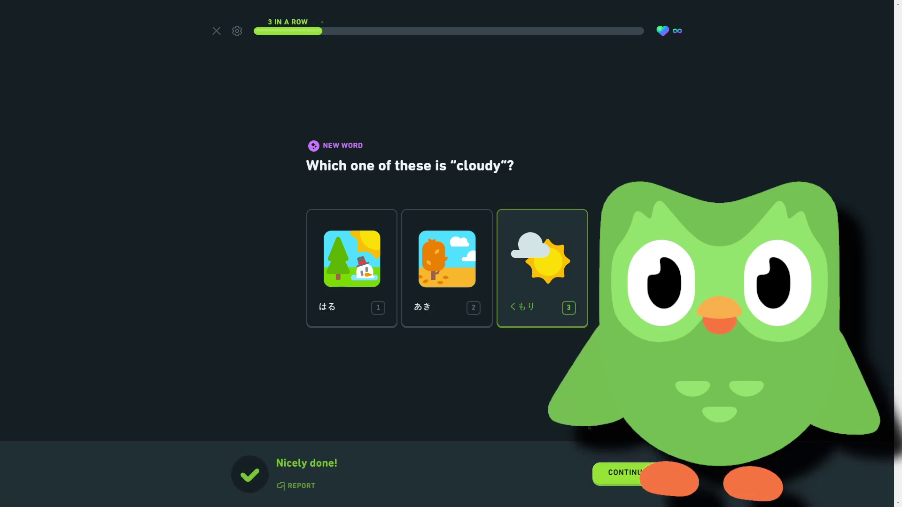
click(610, 483)
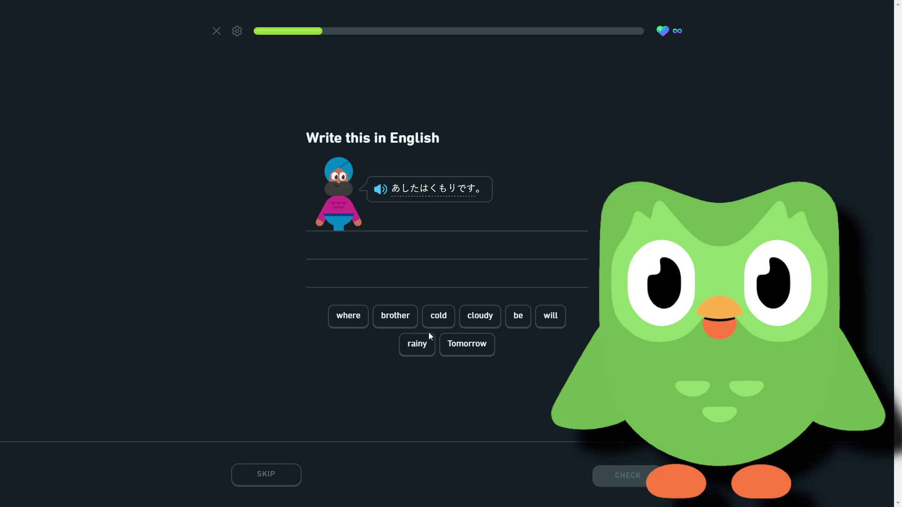
Step: Translate あしたはくもりです as 'Tomorrow will be cloudy' and submit it
click(484, 349)
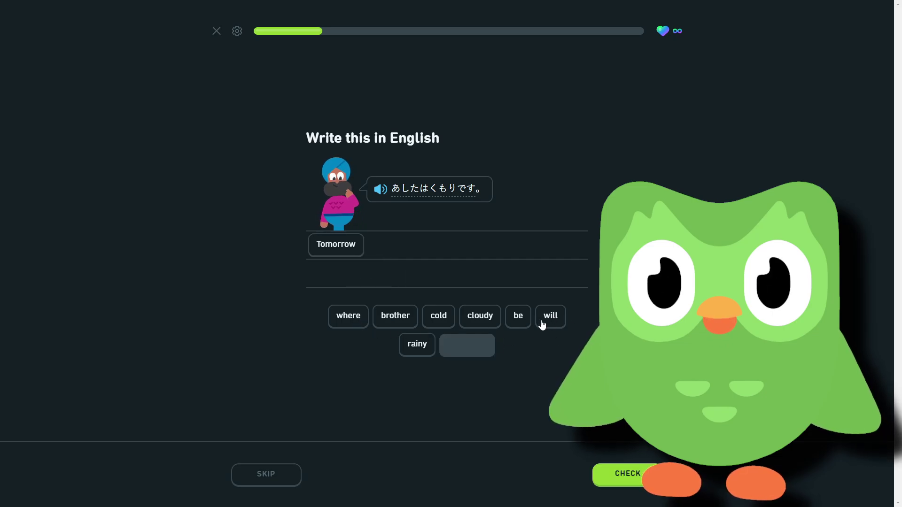
click(541, 321)
click(481, 321)
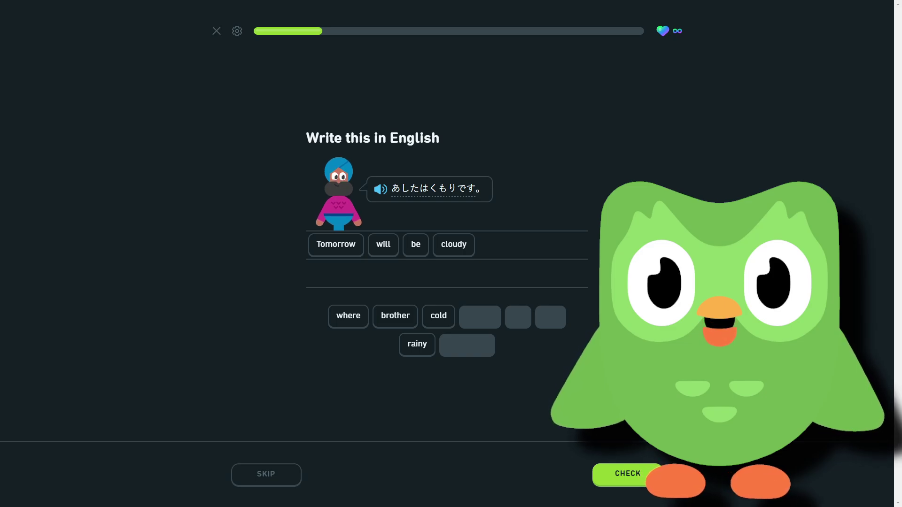
click(600, 479)
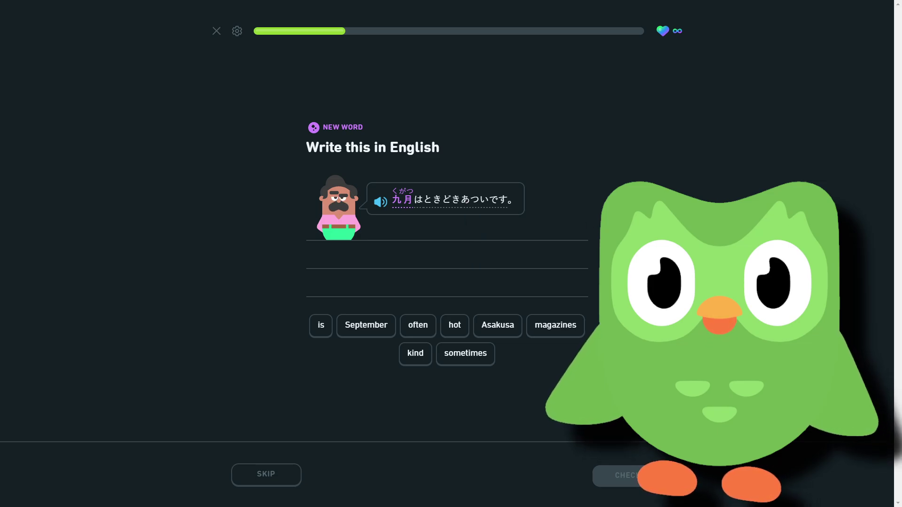
Step: Answer 'September is sometimes hot' for 九月はときどきあついです, then pick 九月 for September
click(366, 325)
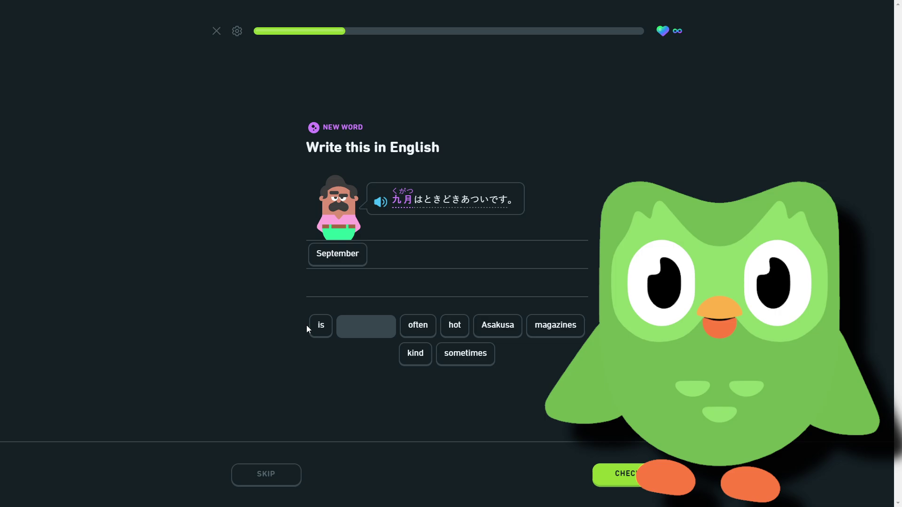
click(322, 326)
click(451, 353)
click(454, 325)
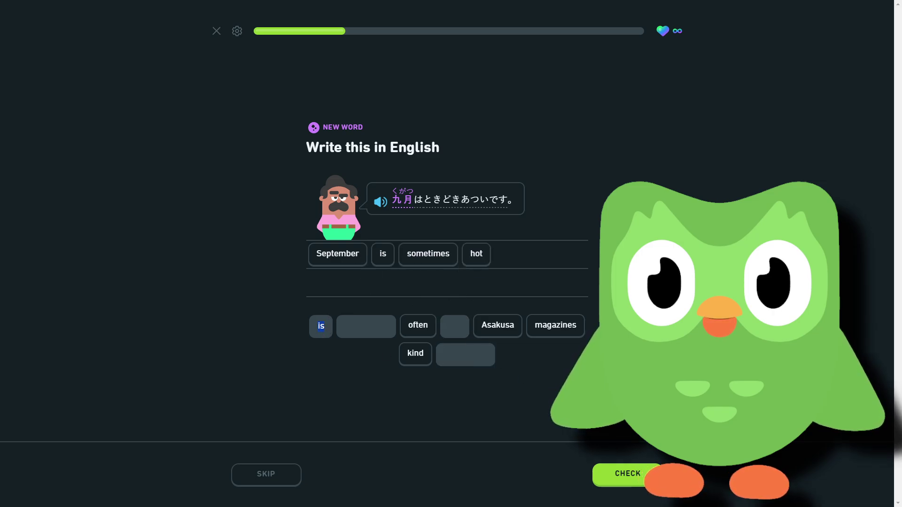
click(621, 486)
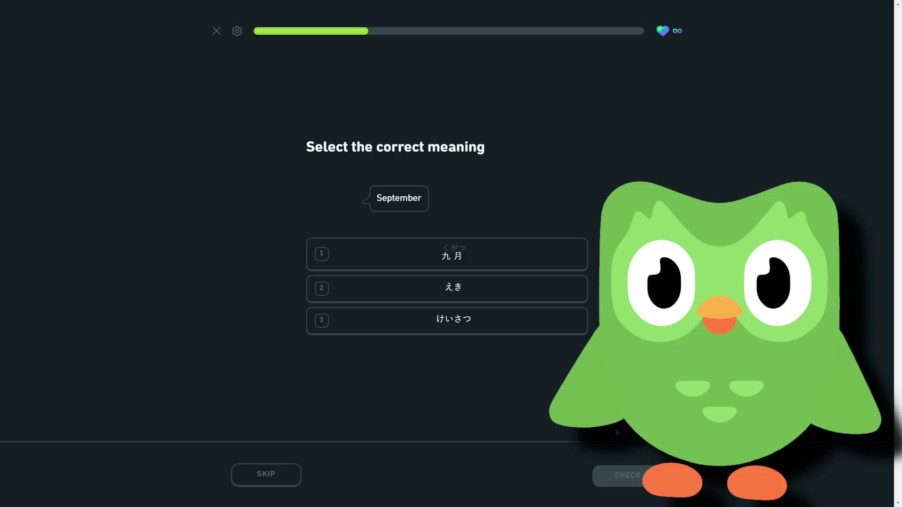
click(476, 258)
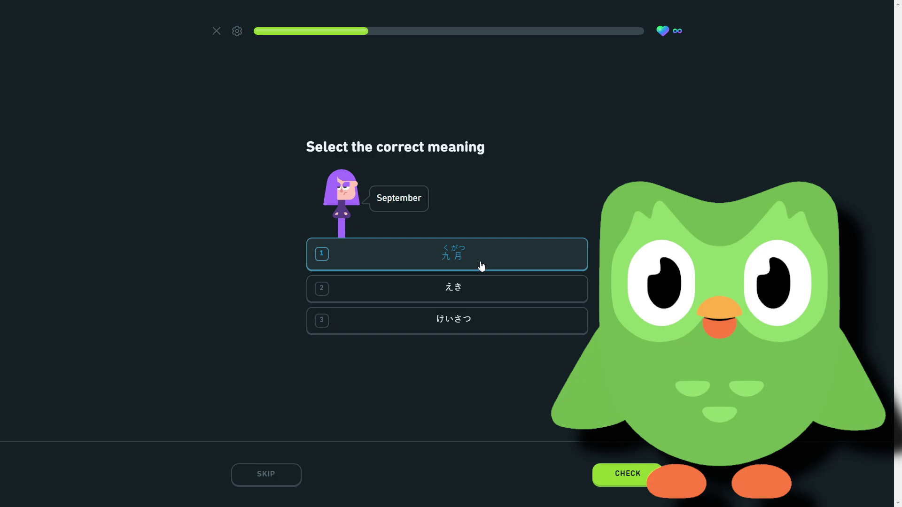
click(621, 481)
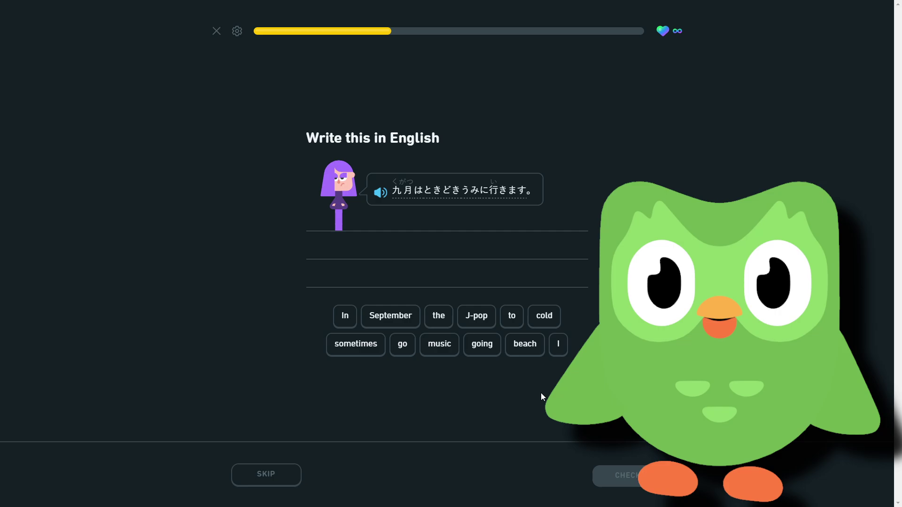
Step: Build 'In September I sometimes go to the beach' from the word tiles, check it and continue
click(344, 316)
click(388, 317)
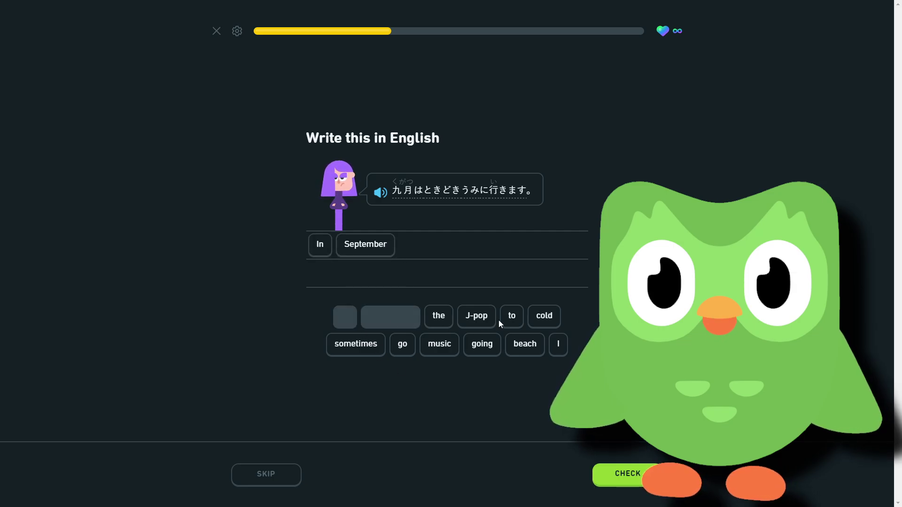
click(553, 345)
click(362, 347)
click(400, 346)
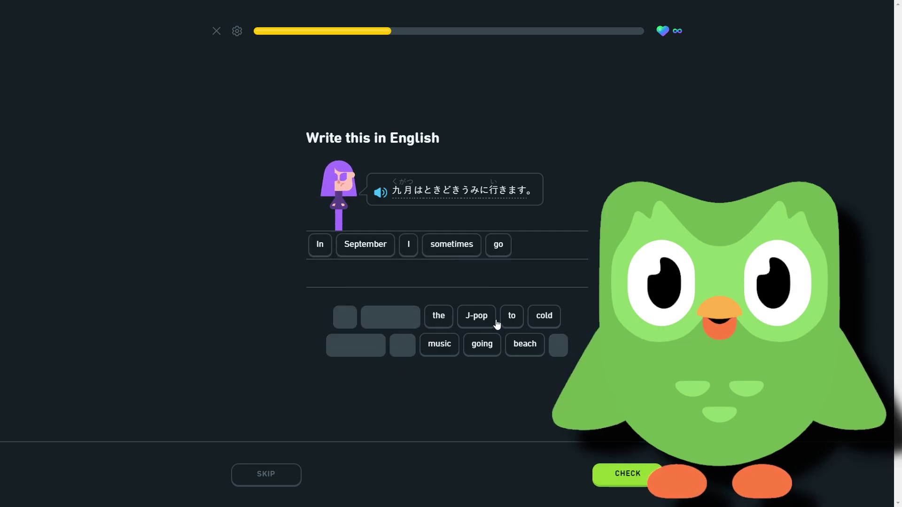
click(510, 318)
click(434, 320)
click(524, 344)
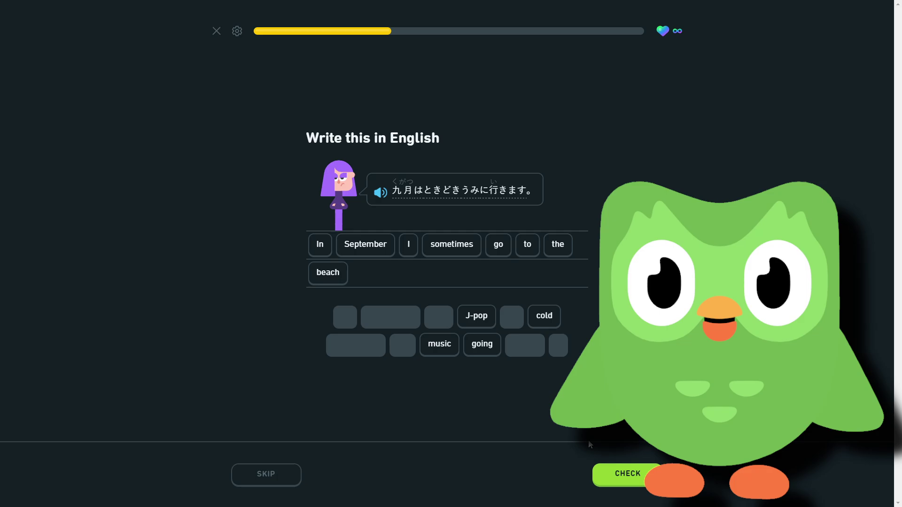
click(605, 483)
click(606, 484)
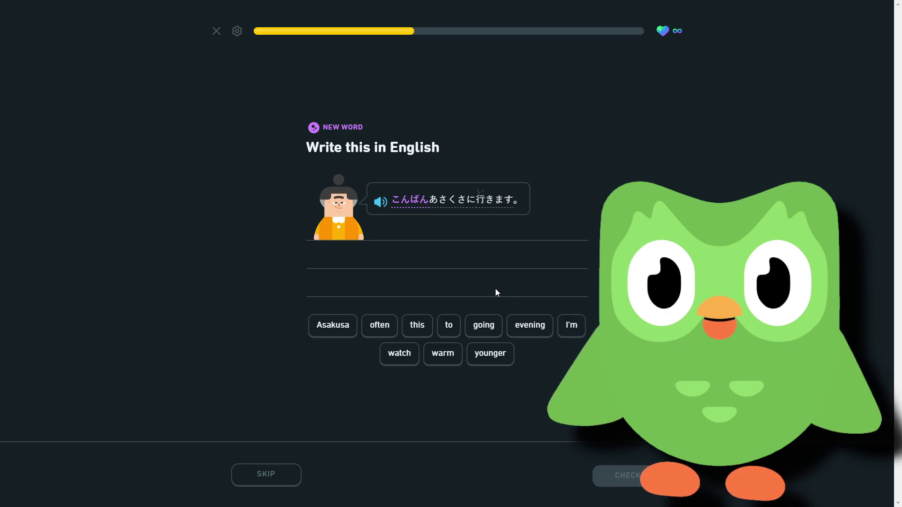
Step: Play the sentence audio and submit 'I'm going to Asakusa this evening' from the tiles
click(380, 202)
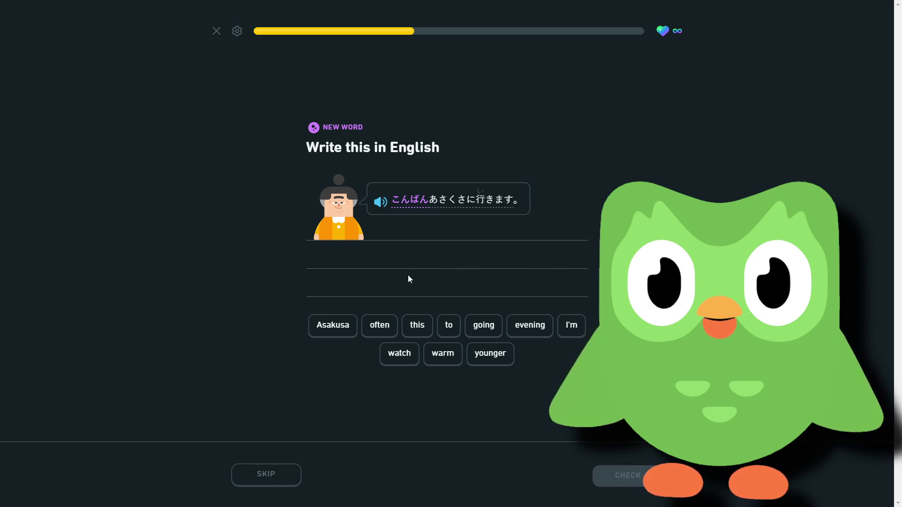
click(573, 326)
click(483, 326)
click(447, 326)
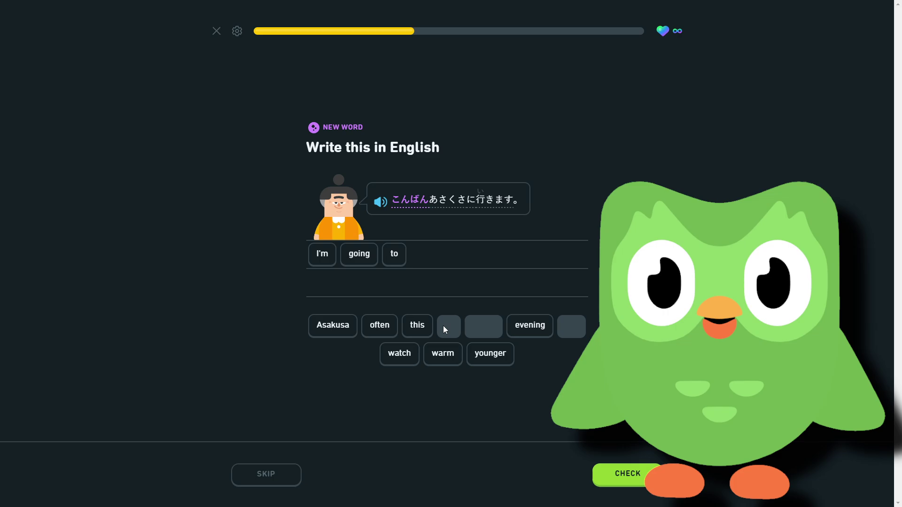
click(331, 327)
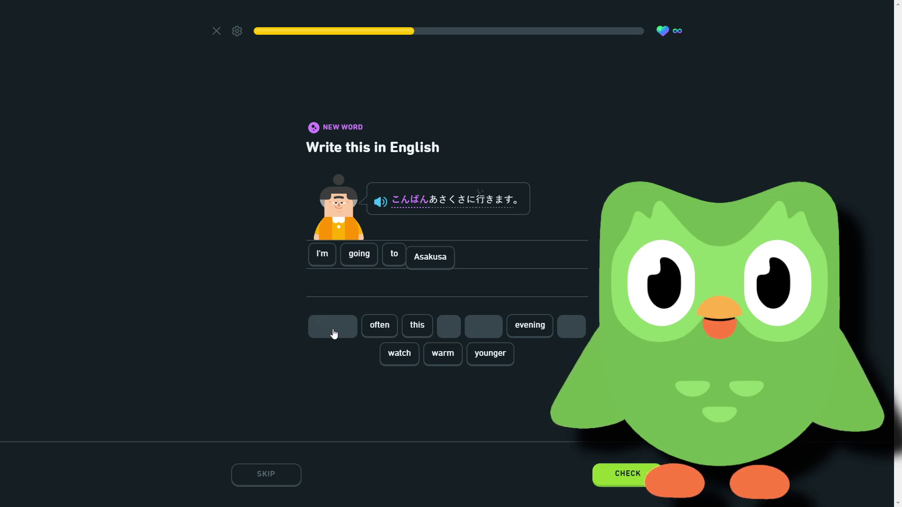
click(424, 328)
click(528, 327)
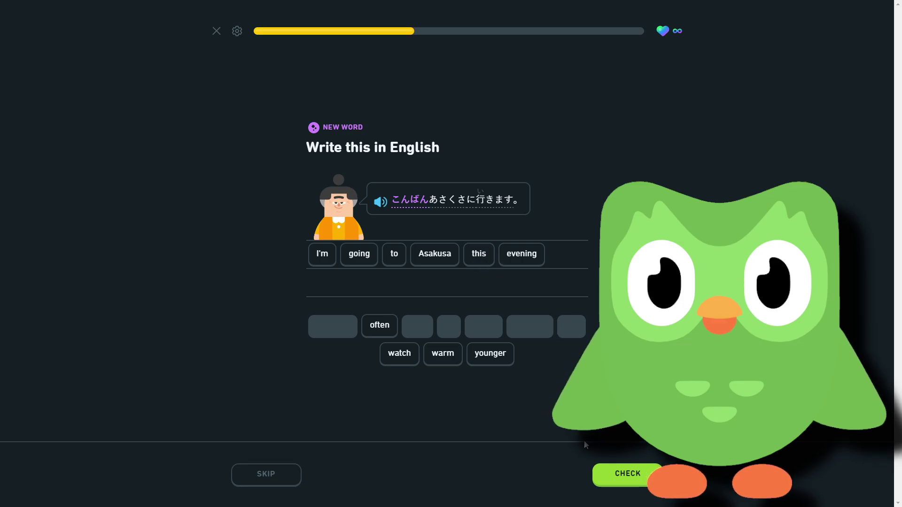
click(606, 486)
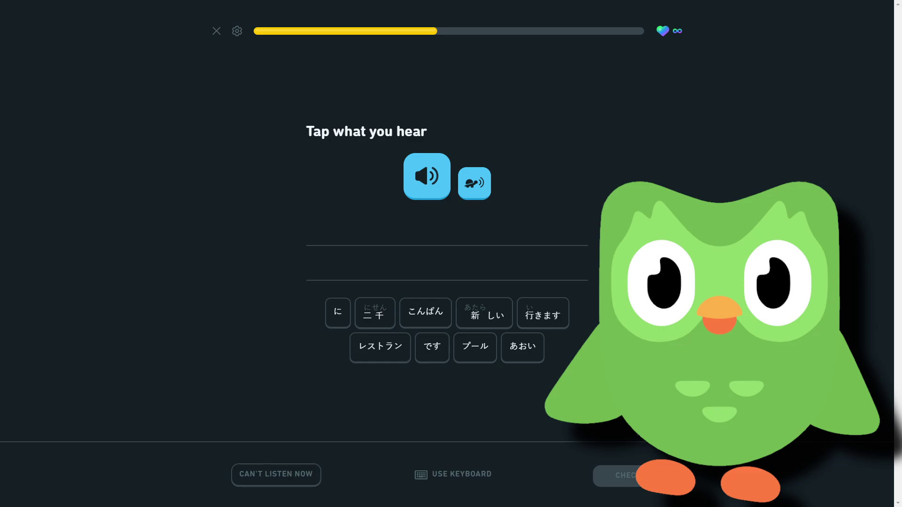
Step: Replay the audio and submit the tiles こんばん 新しい レストラン に 行きます
click(433, 198)
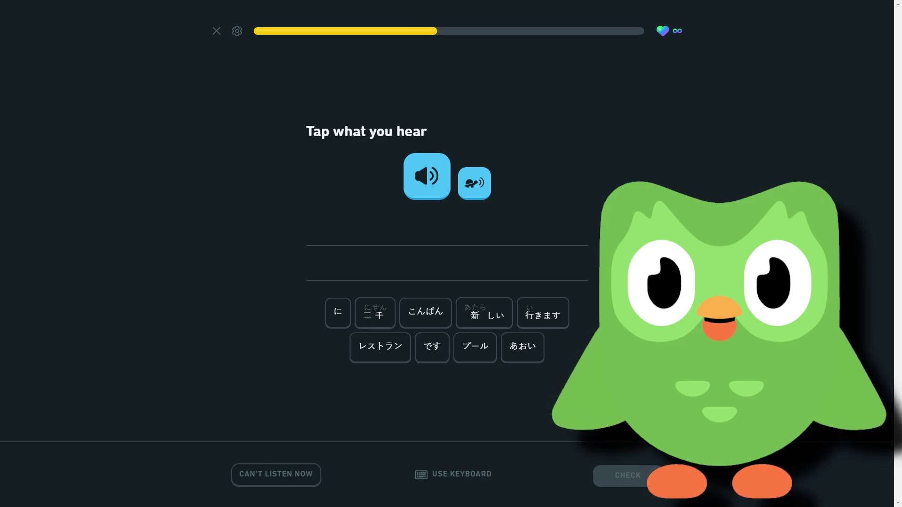
key(ctrl+space)
click(447, 313)
click(475, 314)
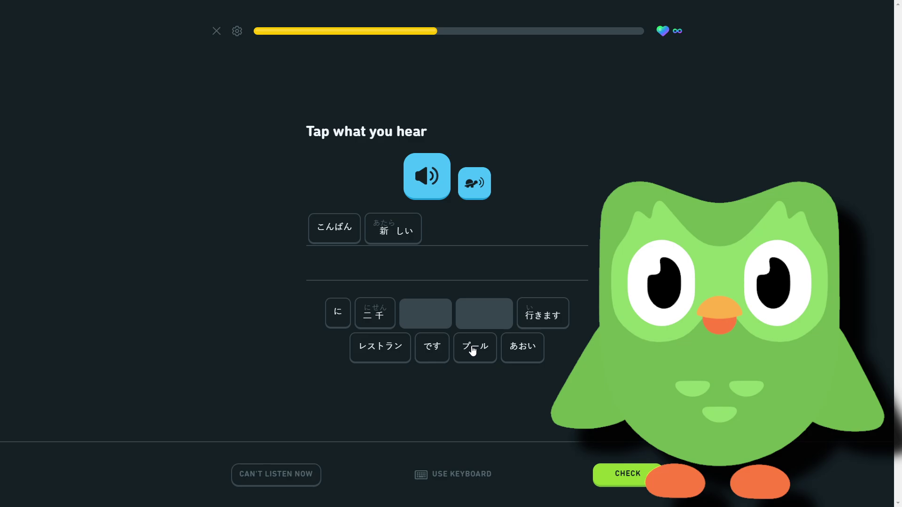
click(386, 361)
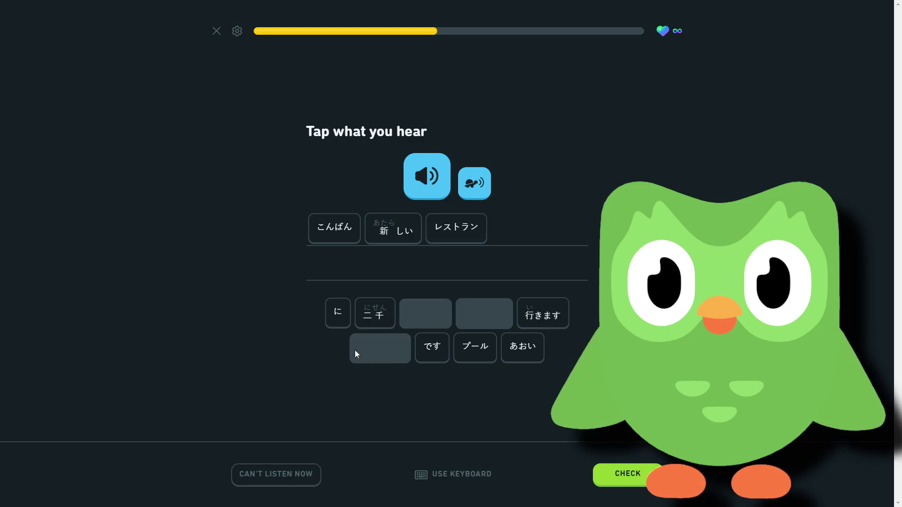
click(338, 315)
click(540, 315)
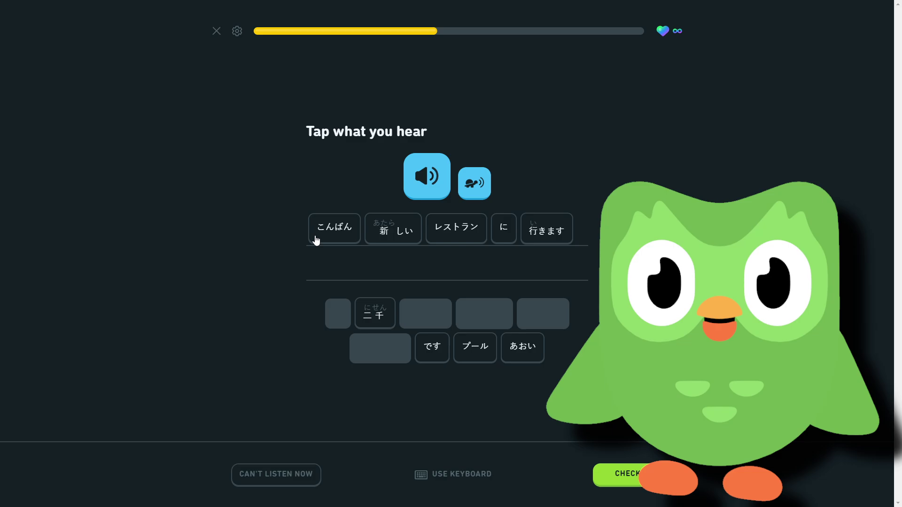
click(608, 484)
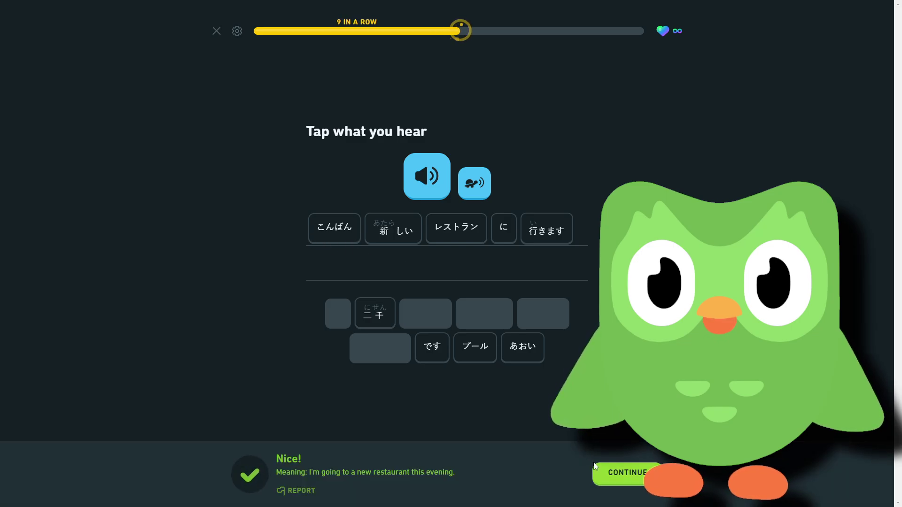
Step: Translate the fall sentence as 'In the fall I often go to concerts' and submit it
key(Return)
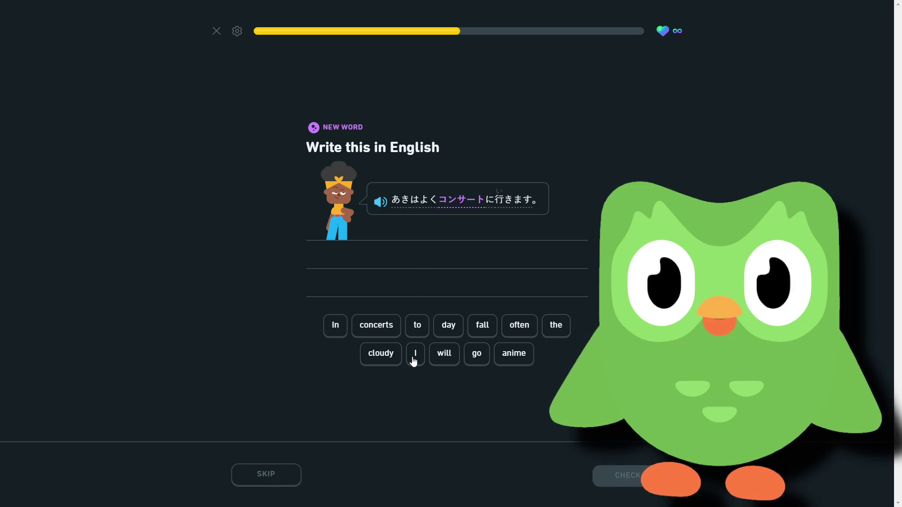
click(334, 327)
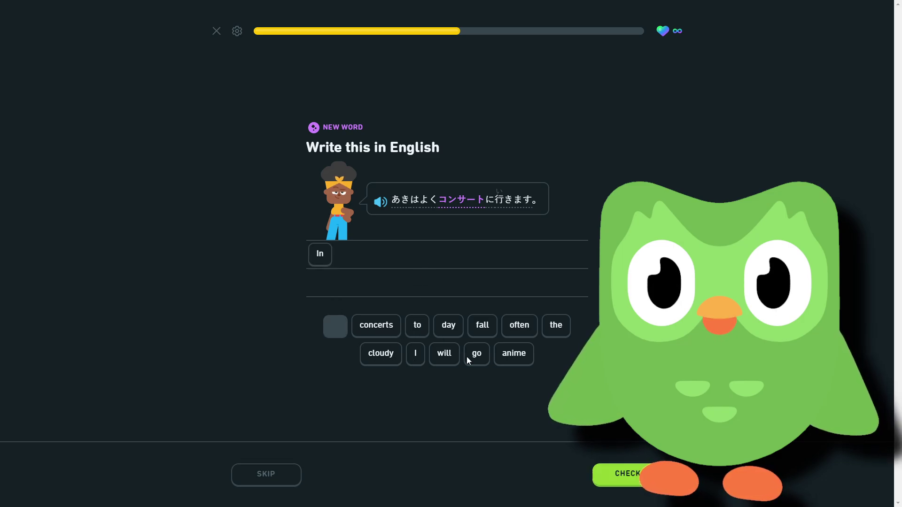
click(556, 326)
click(485, 327)
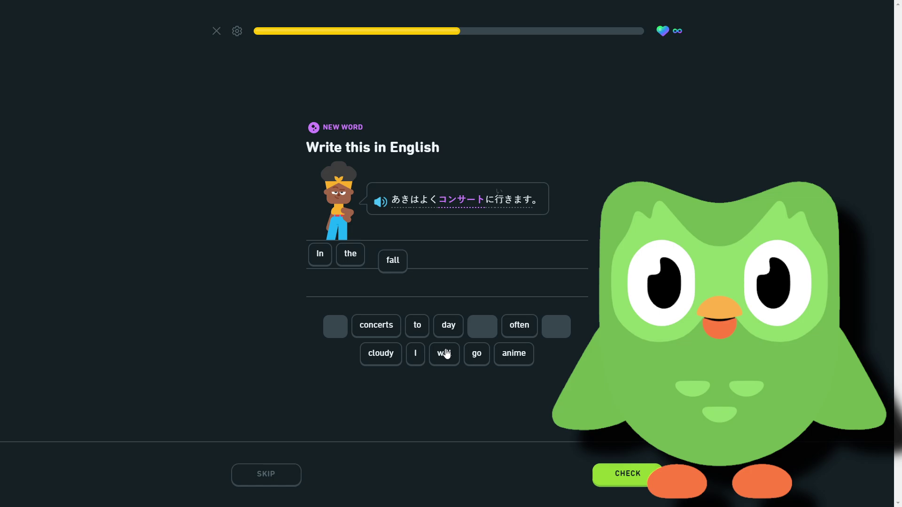
click(415, 353)
click(519, 325)
click(477, 353)
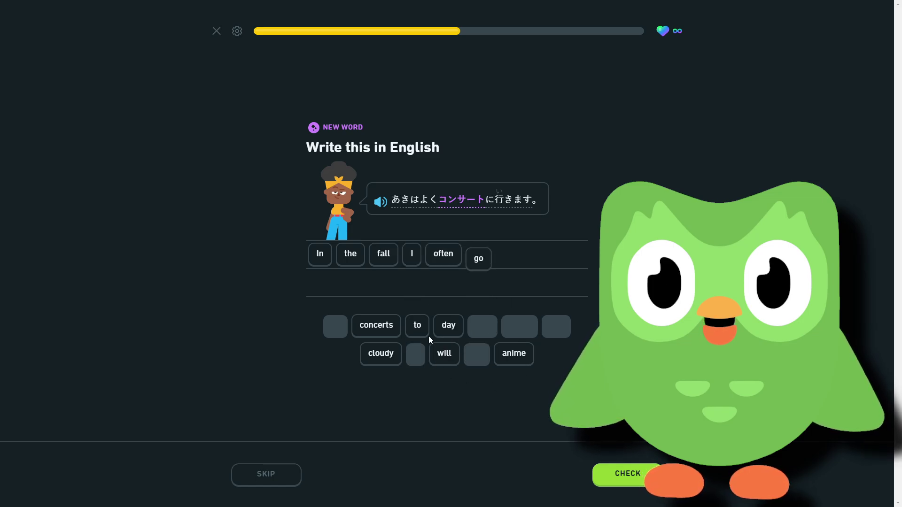
click(417, 325)
click(369, 326)
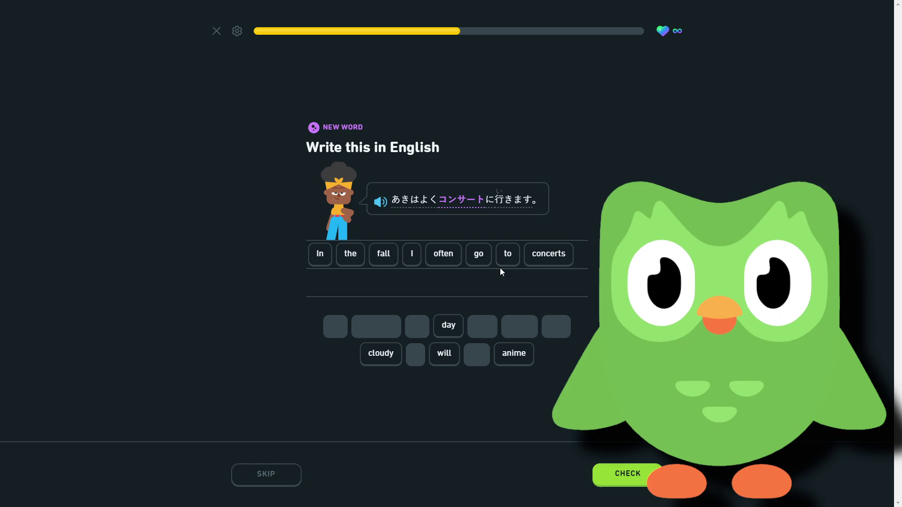
click(627, 473)
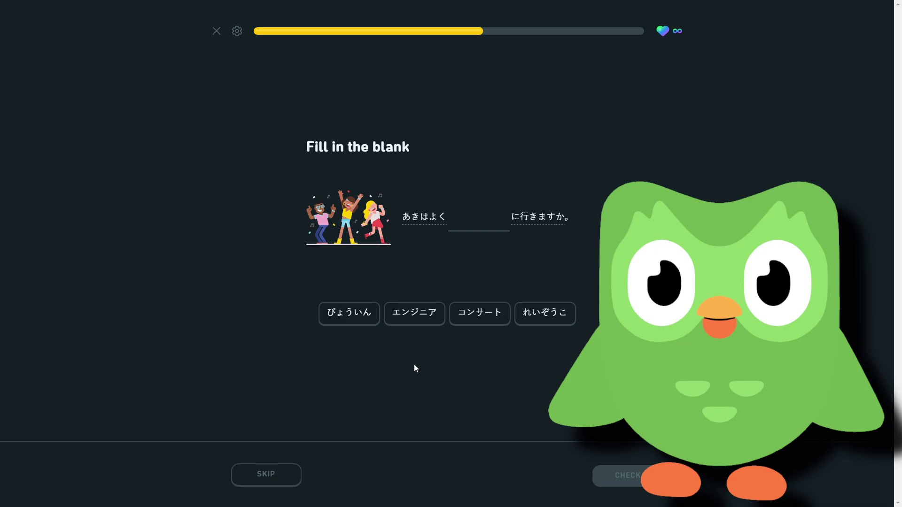
Step: Fill the blank in あきはよく＿に行きますか with コンサート and continue
click(486, 310)
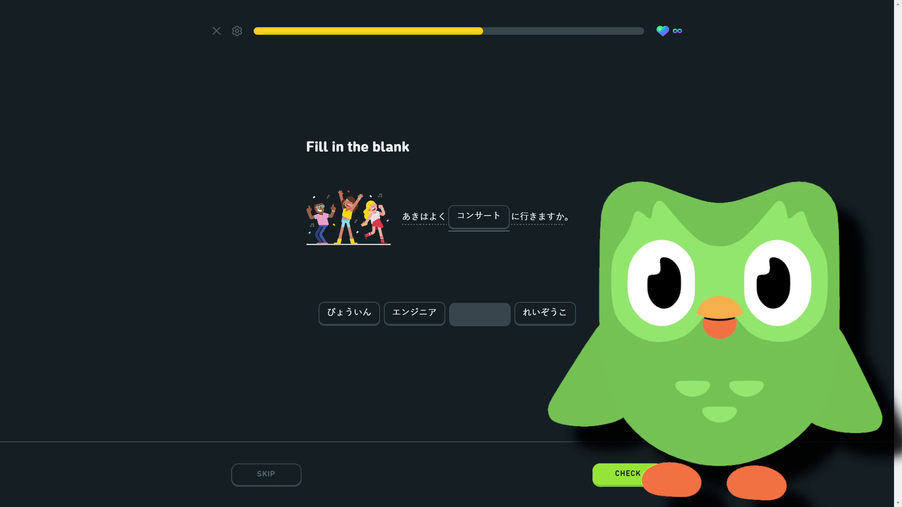
click(609, 472)
click(607, 477)
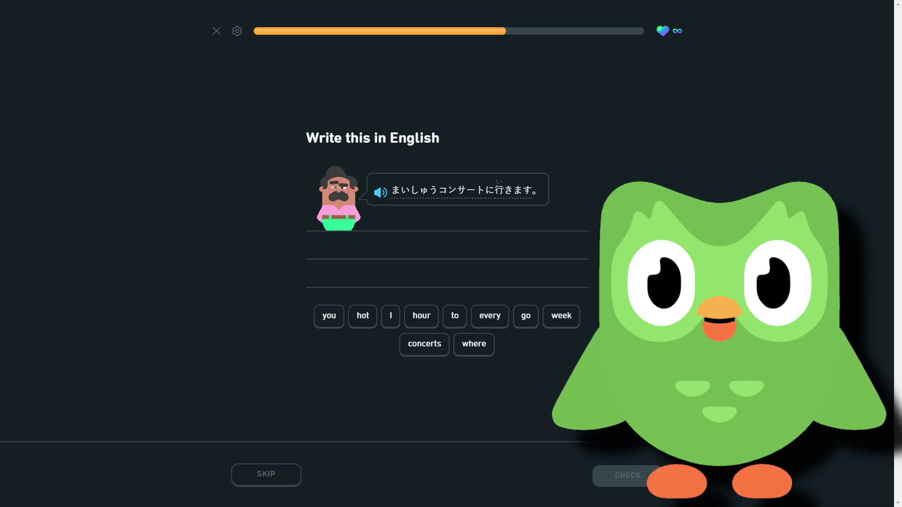
Step: Submit 'I go to concerts every week' for まいしゅうコンサートに行きます
click(391, 317)
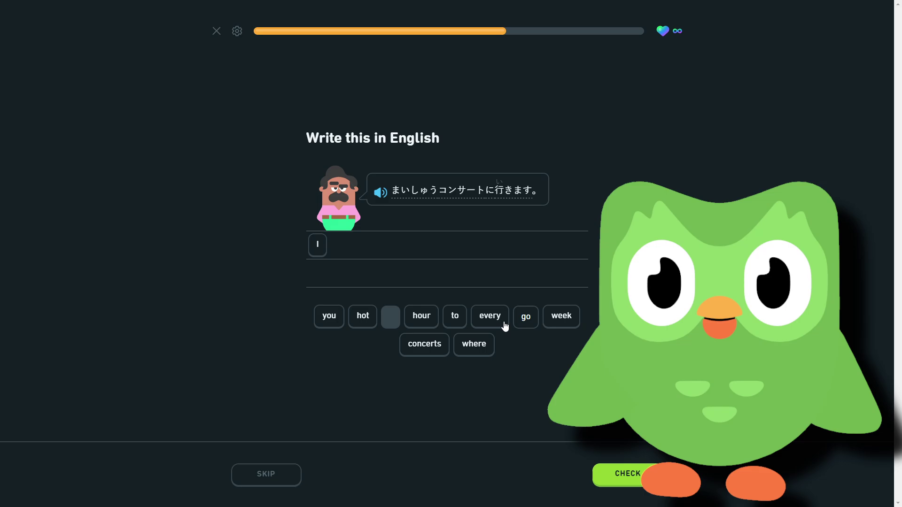
click(526, 318)
click(454, 319)
click(424, 344)
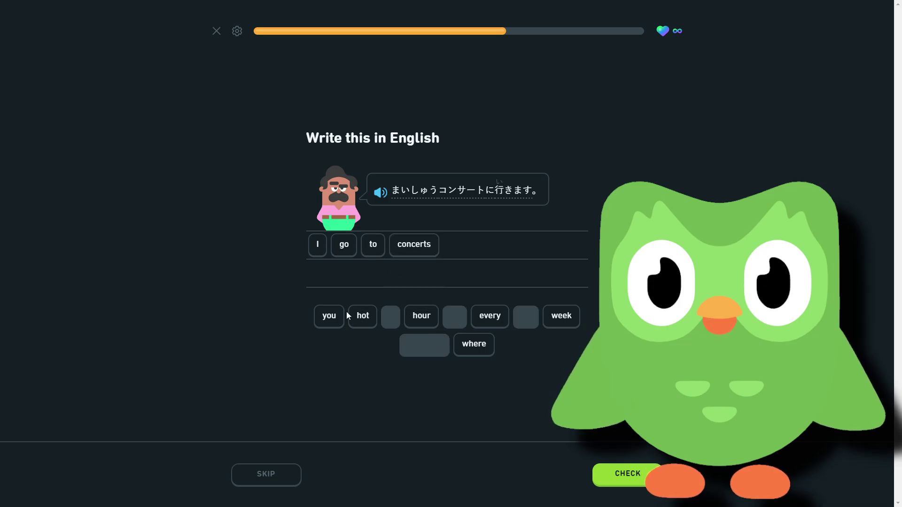
click(483, 321)
click(563, 317)
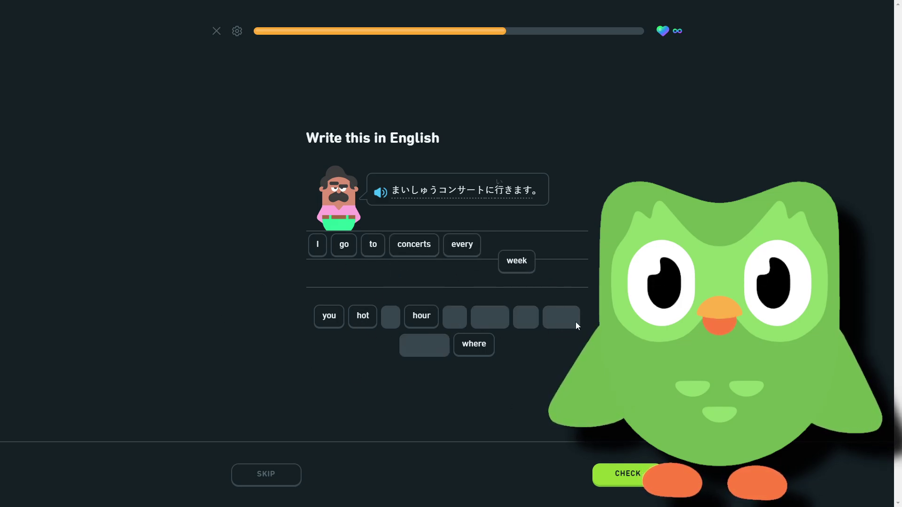
click(610, 474)
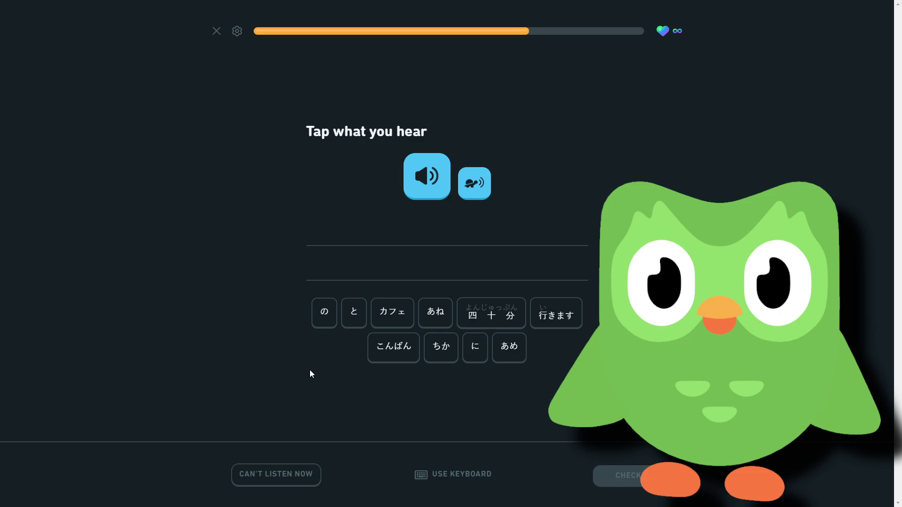
Step: Submit the tiles こんばん あね と カフェ に 行きます, then continue
click(388, 352)
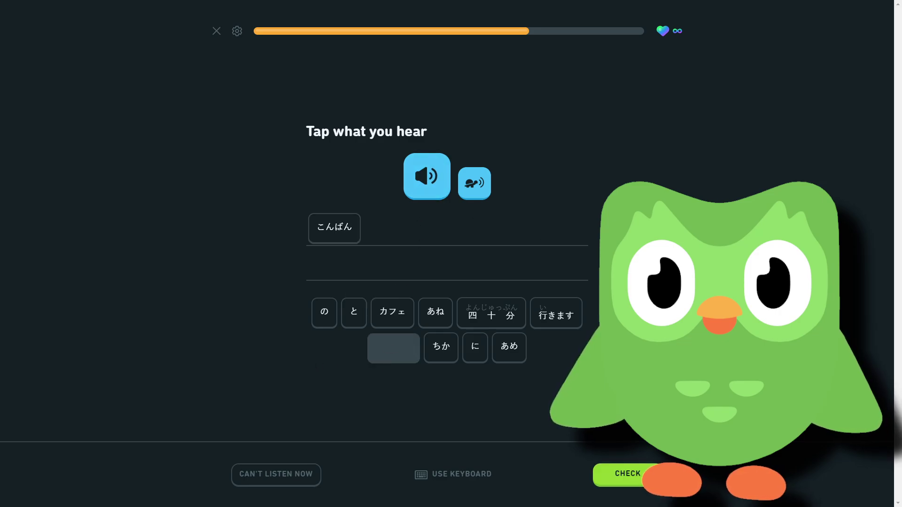
click(430, 314)
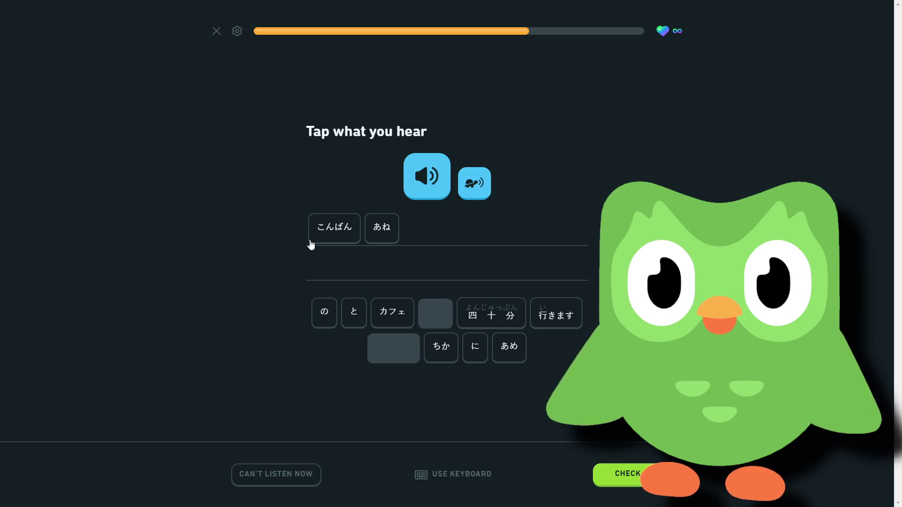
click(354, 314)
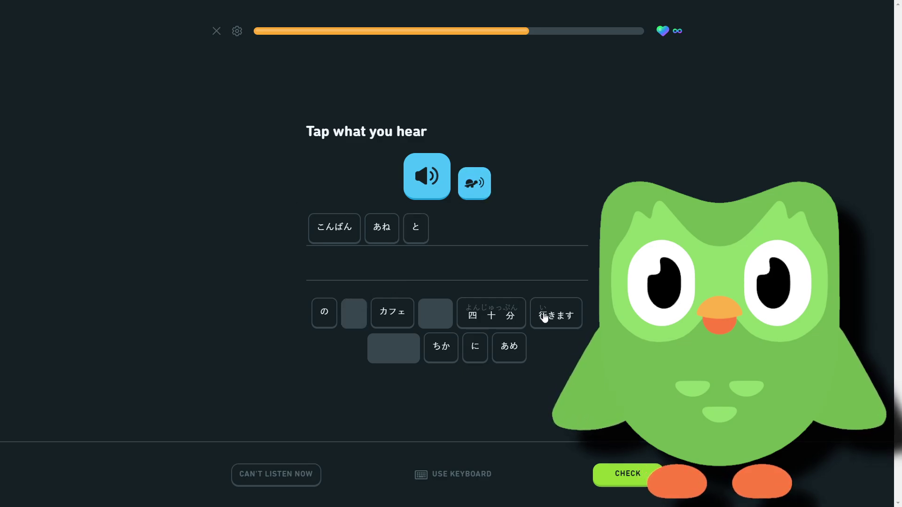
click(384, 318)
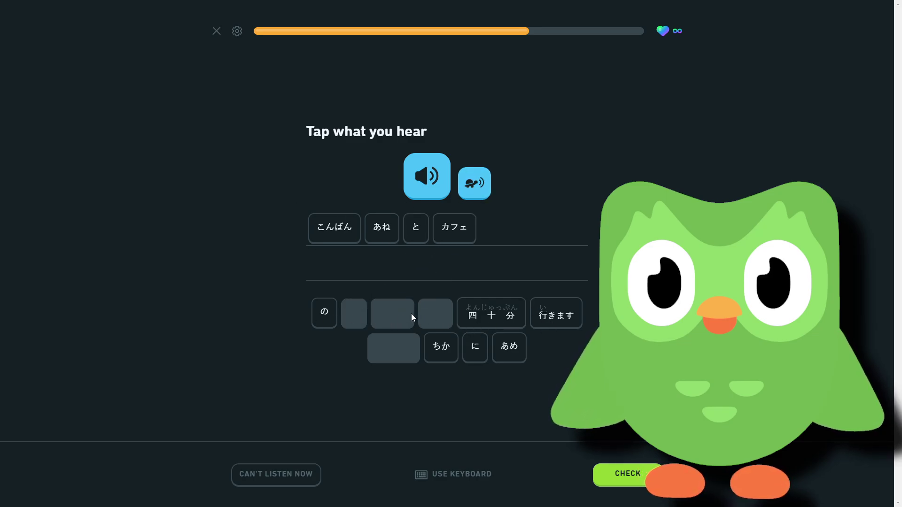
click(479, 353)
click(570, 317)
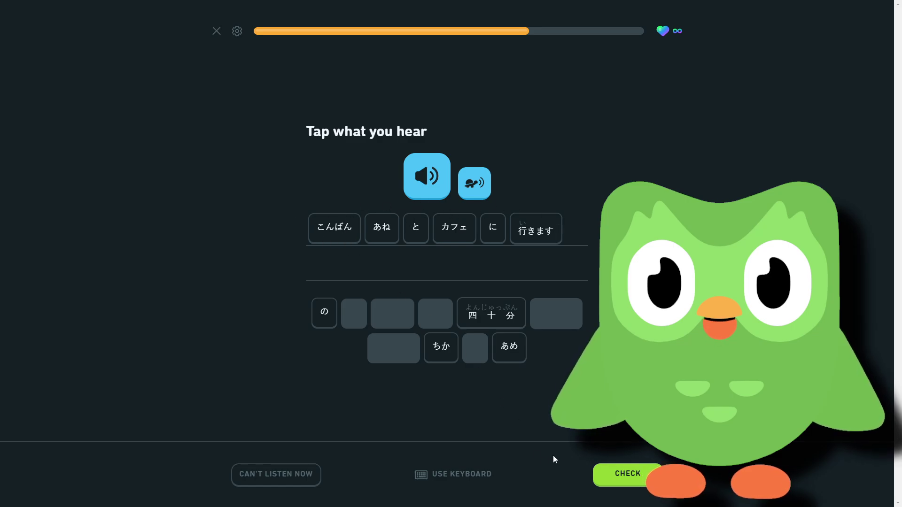
click(591, 482)
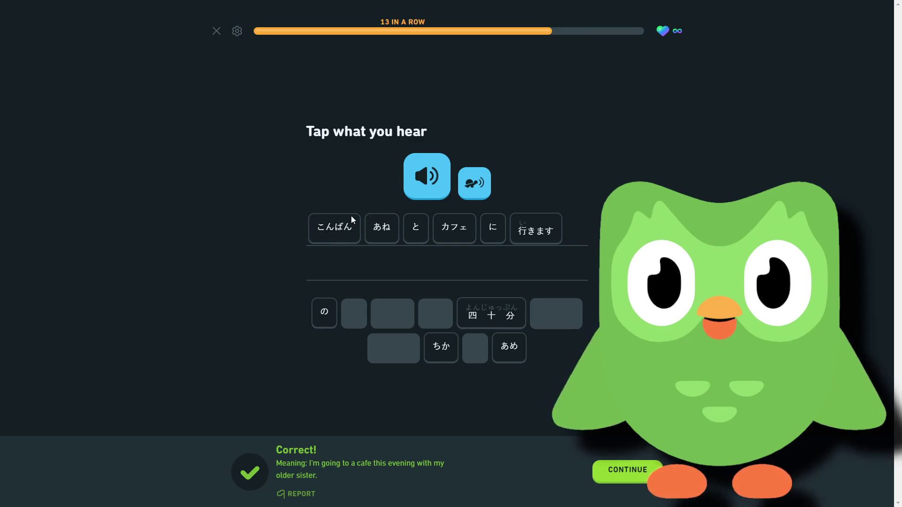
click(603, 468)
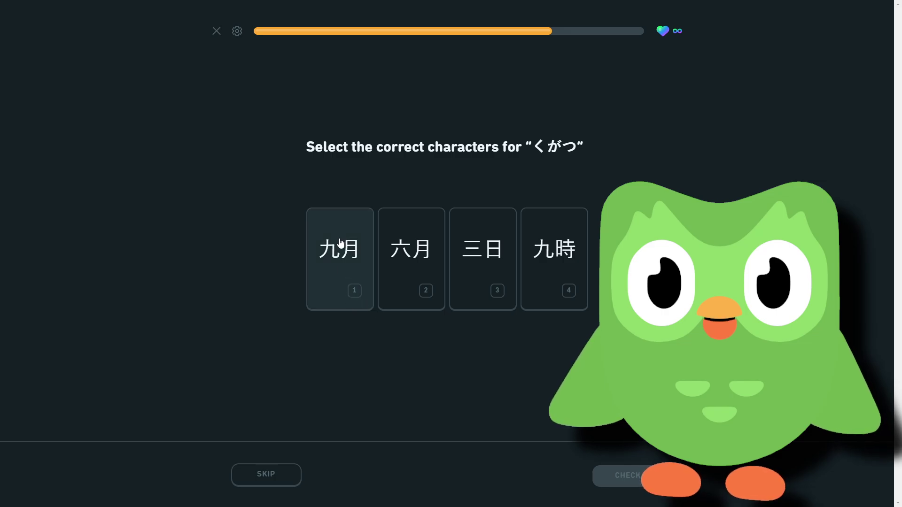
Step: Answer 九月 for くがつ, then choose くがつ as the word heard and submit
click(338, 260)
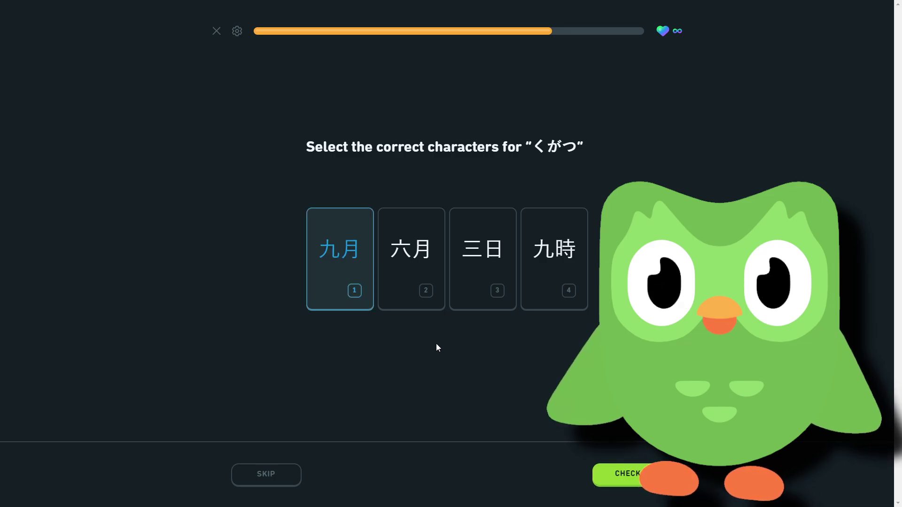
click(614, 483)
click(614, 483)
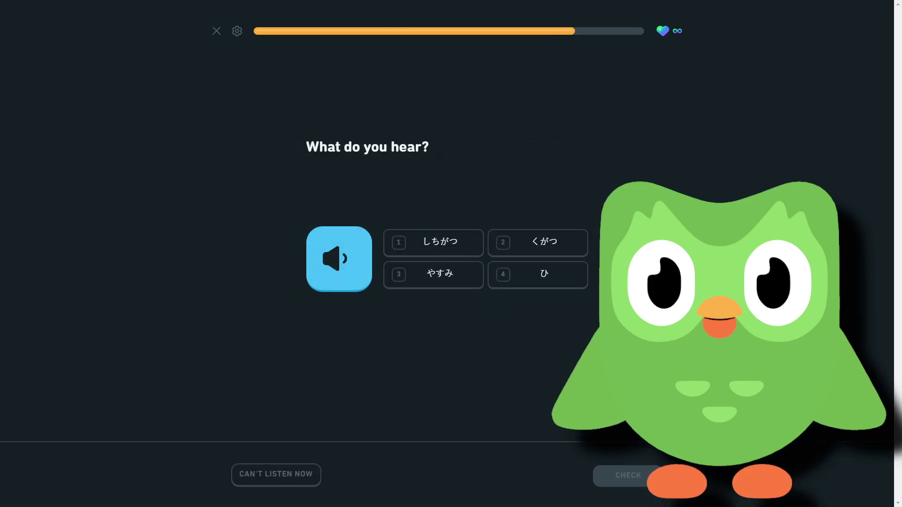
click(537, 240)
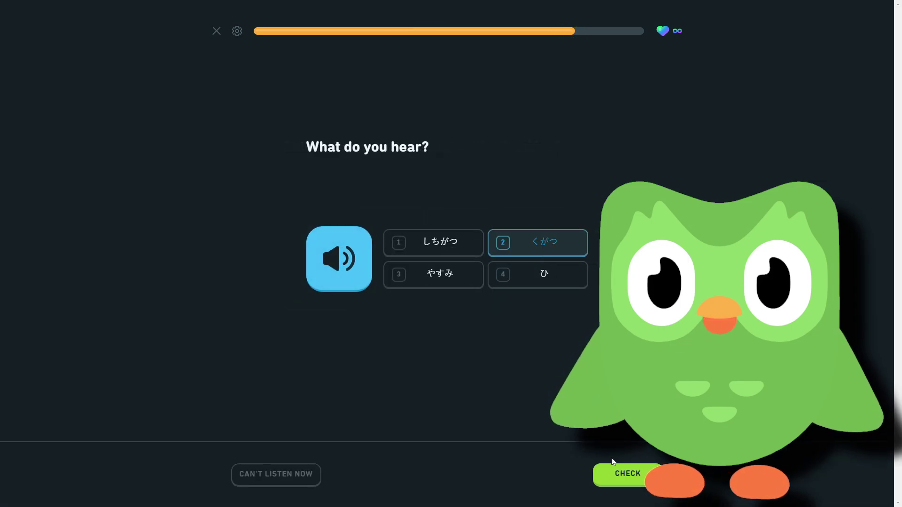
click(612, 480)
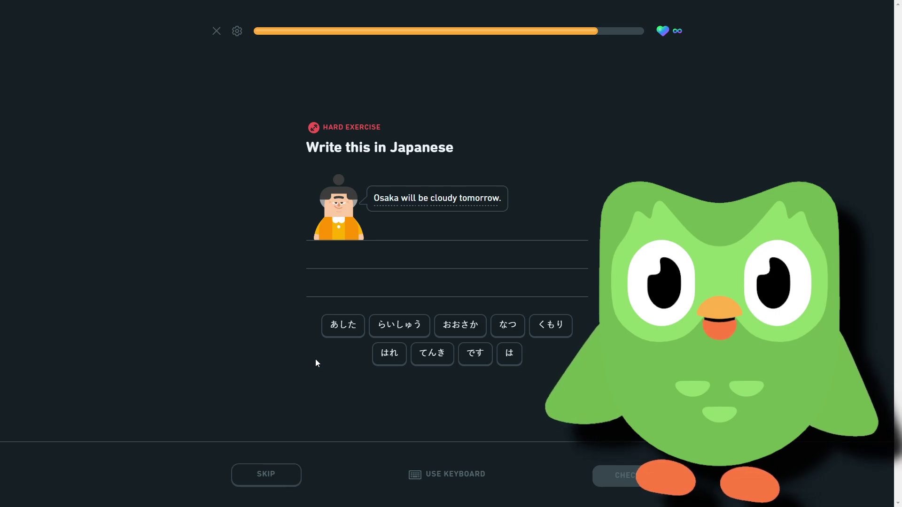
Step: Start arranging the Osaka answer with the あした, おおさか and は tiles
click(333, 330)
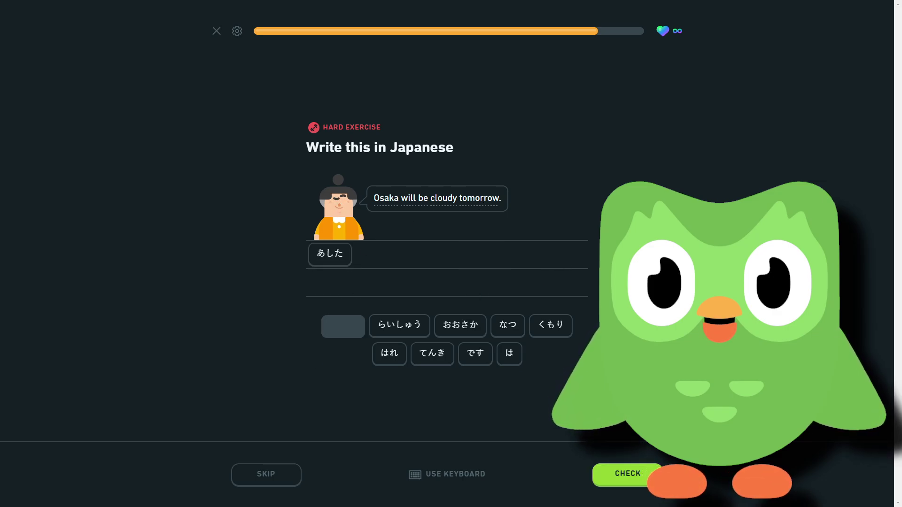
click(327, 258)
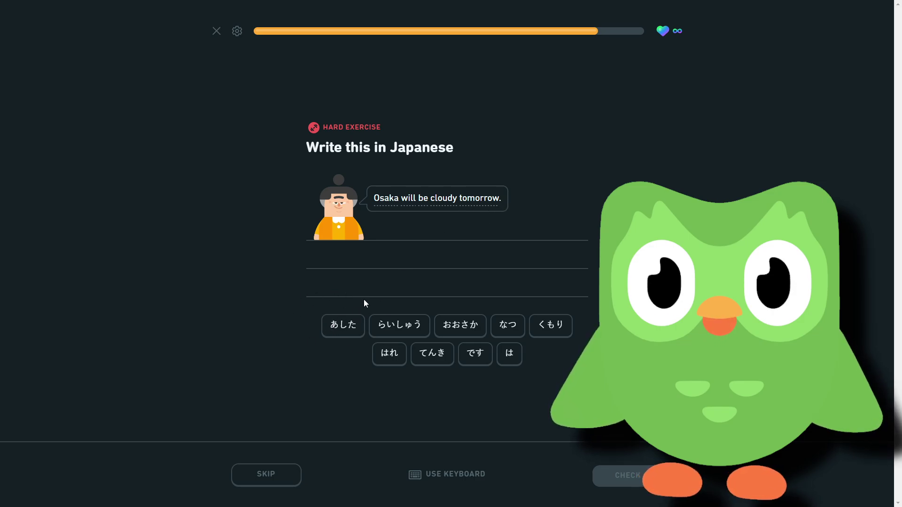
click(346, 326)
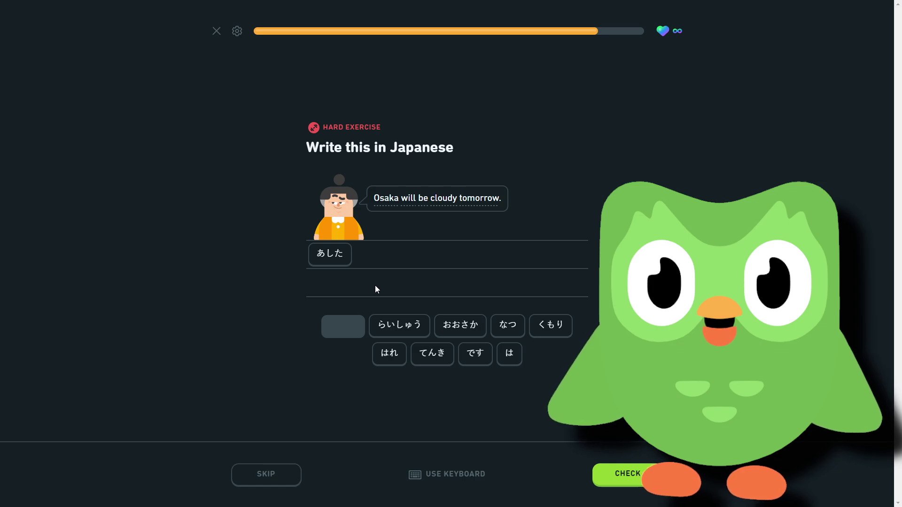
click(509, 354)
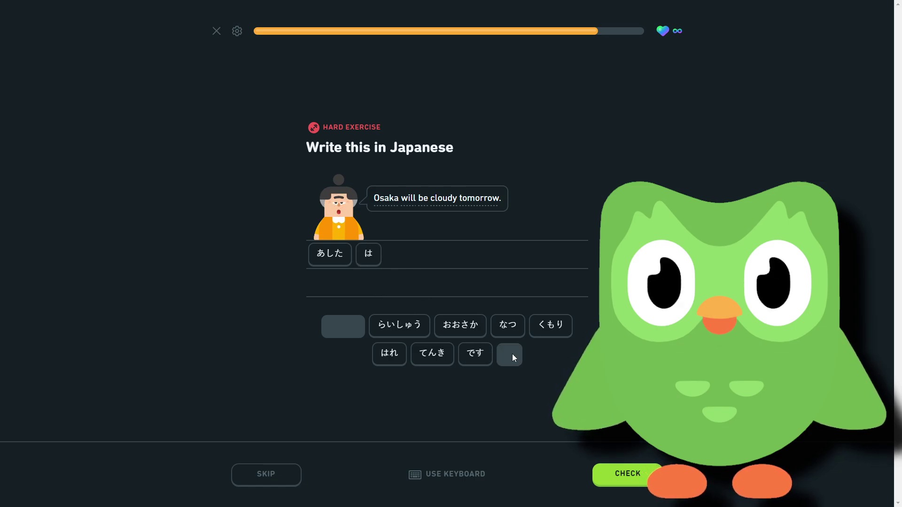
click(461, 336)
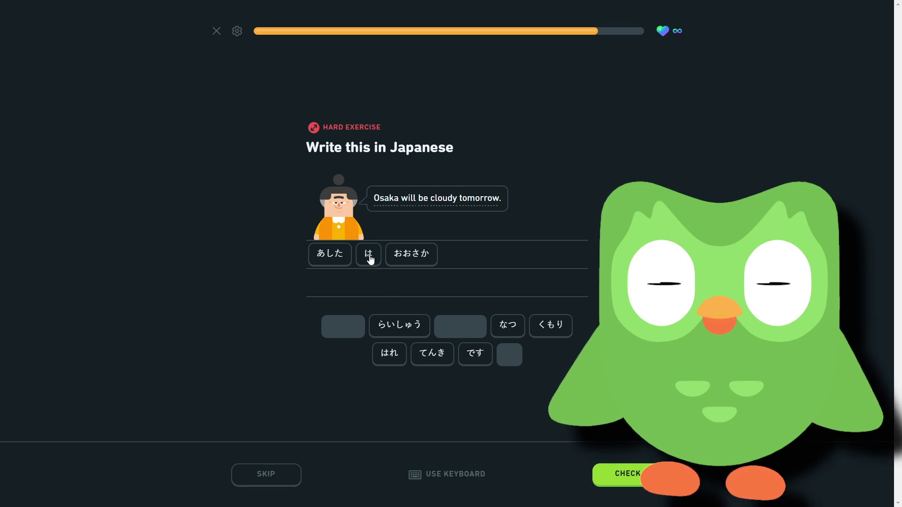
drag(370, 262, 453, 250)
drag(335, 259, 451, 252)
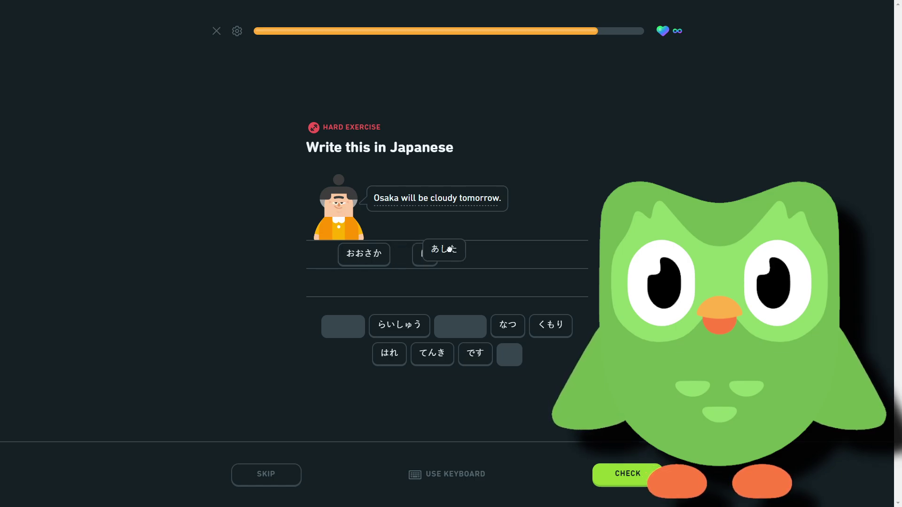
click(388, 258)
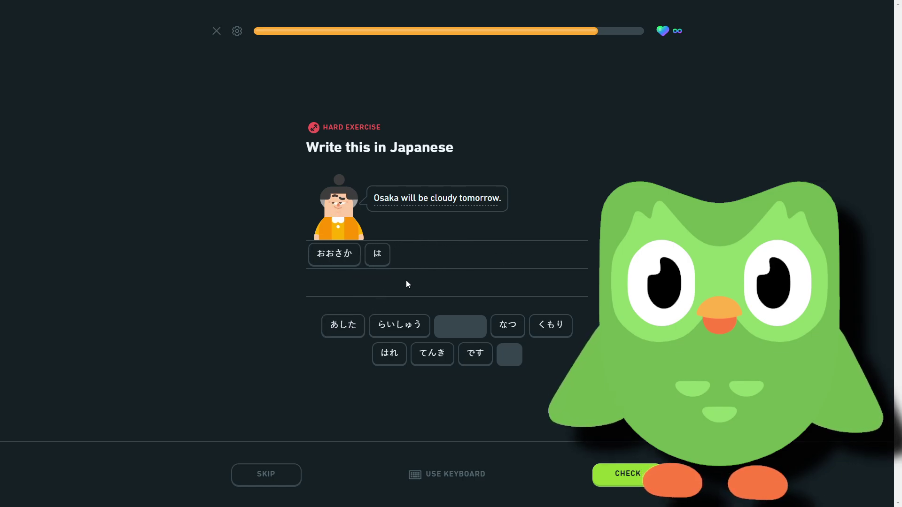
Step: Complete the answer as あした おおさか は くもり です and submit it
click(553, 326)
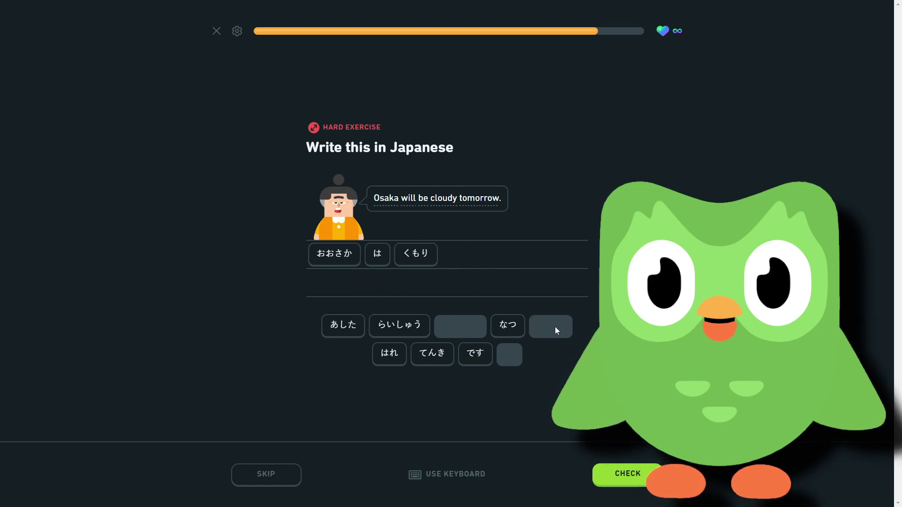
click(345, 326)
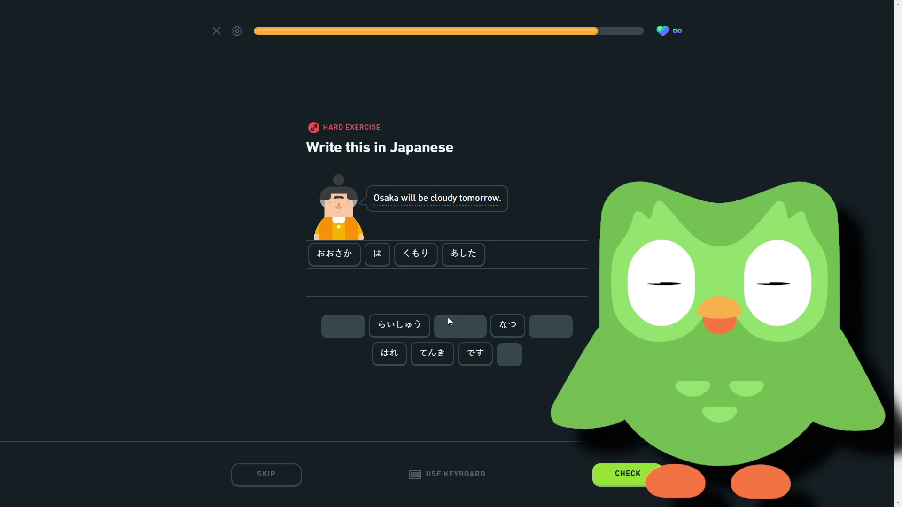
click(478, 353)
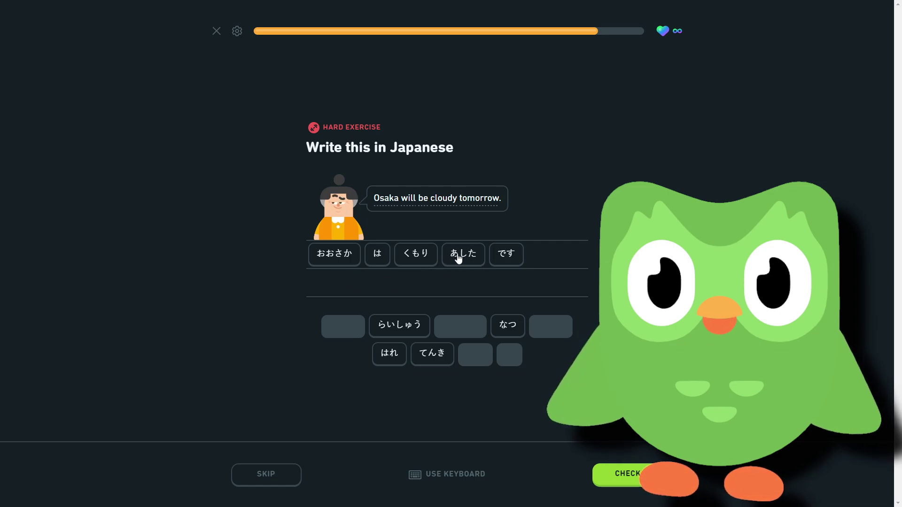
mouse_move(458, 255)
mouse_down()
mouse_move(334, 239)
mouse_move(329, 258)
mouse_up()
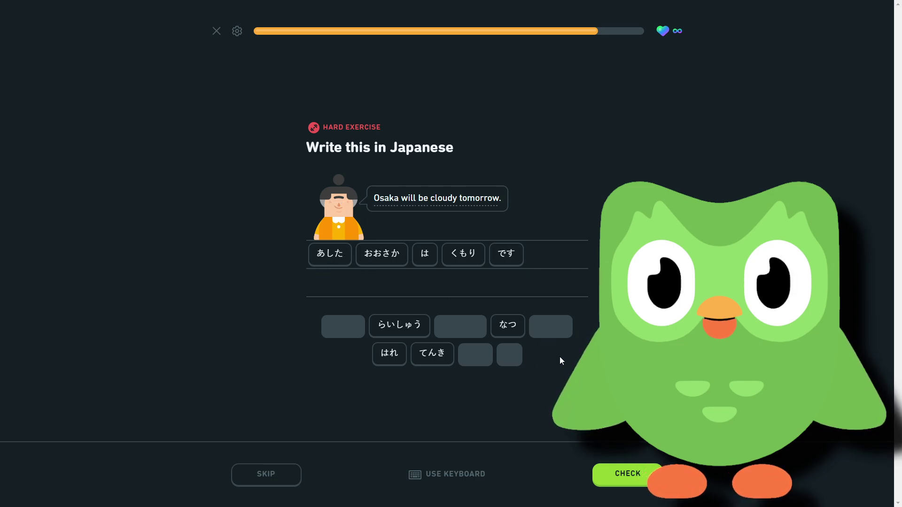
click(624, 474)
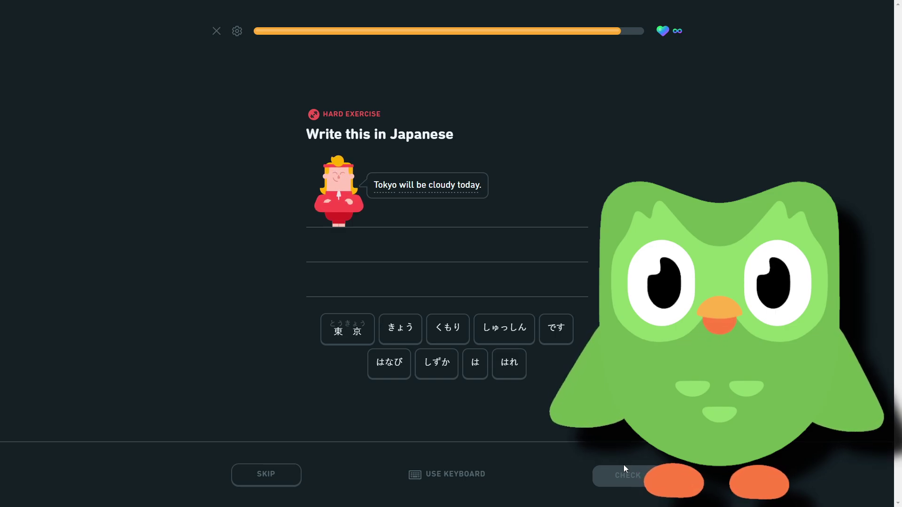
Step: Build きょう 東京 は くもり です from the tiles and submit it
click(400, 329)
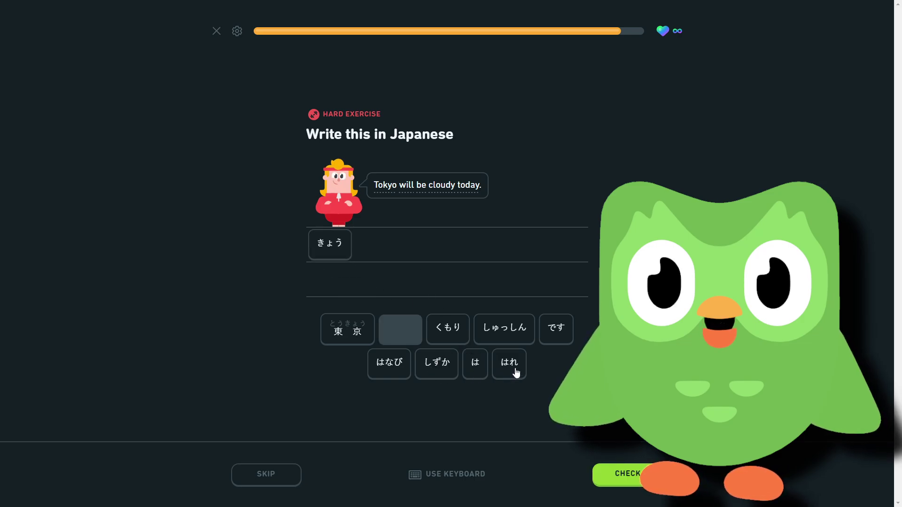
click(351, 328)
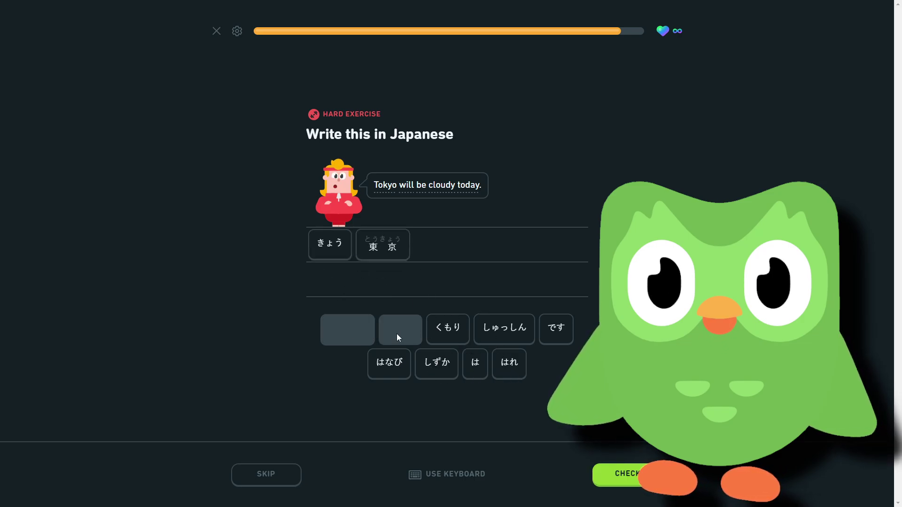
click(466, 368)
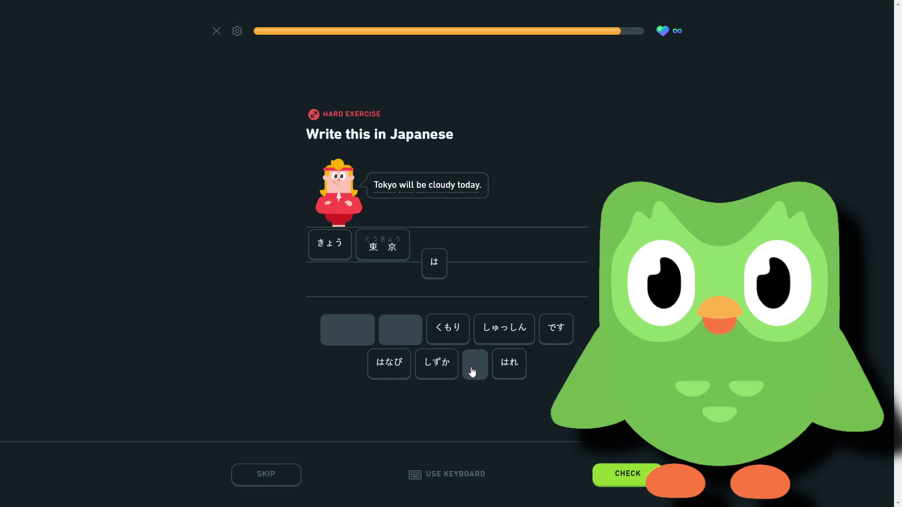
click(448, 344)
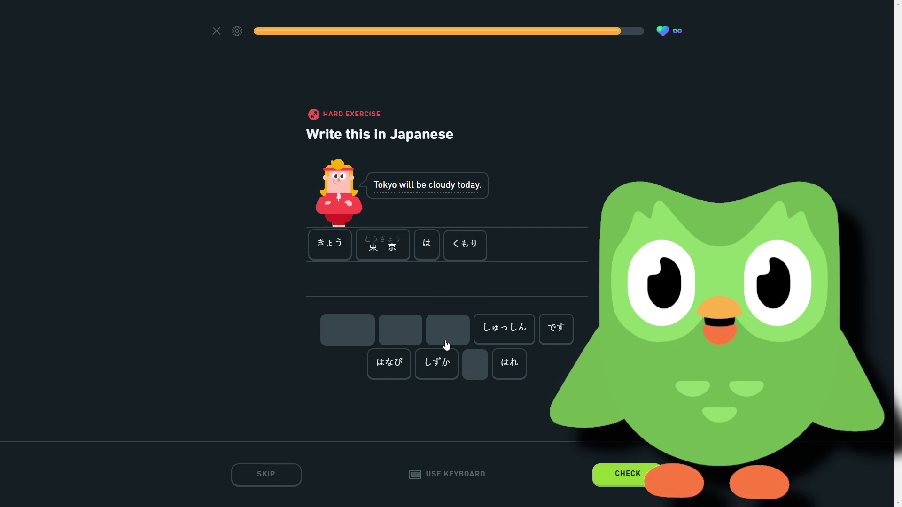
click(557, 332)
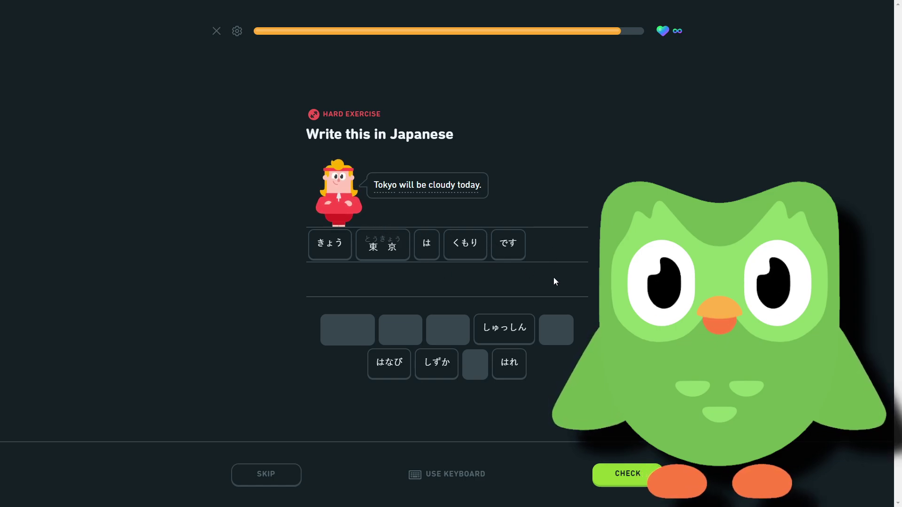
click(606, 487)
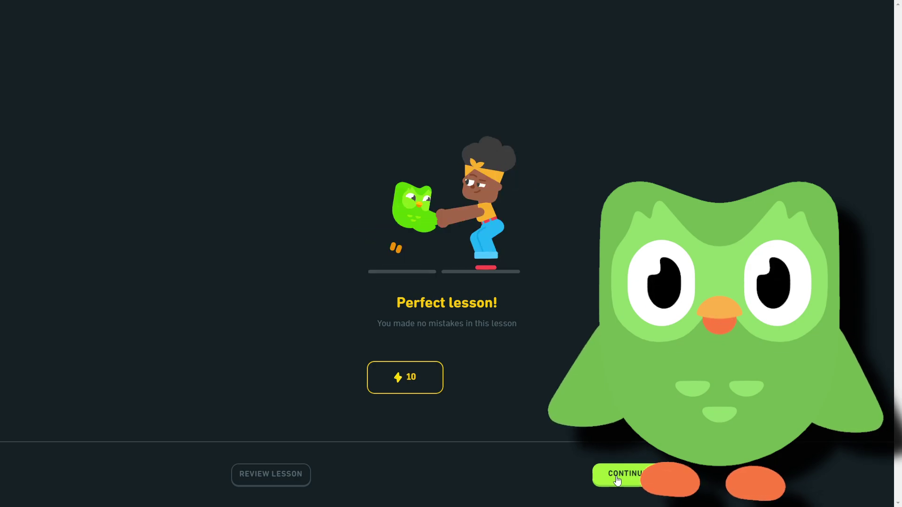
Step: Dismiss the Perfect lesson, Daily Quests and 902-day streak screens
click(617, 480)
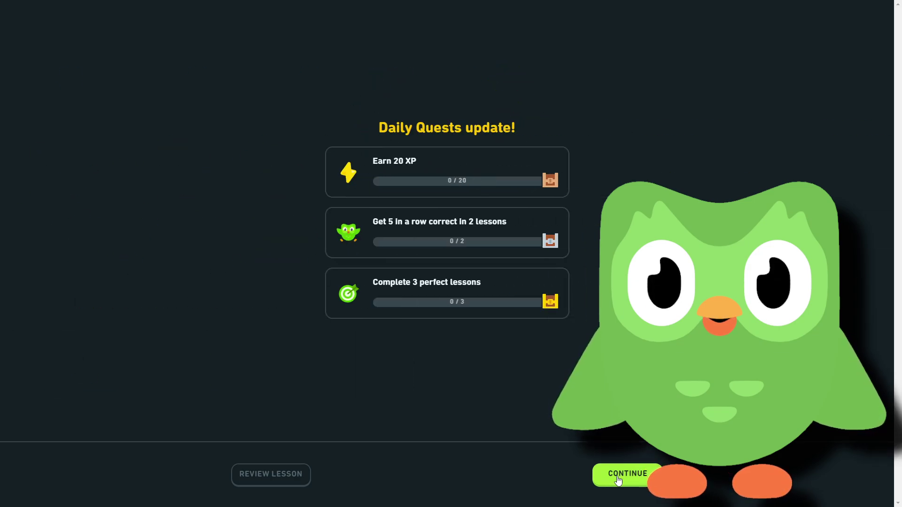
click(617, 480)
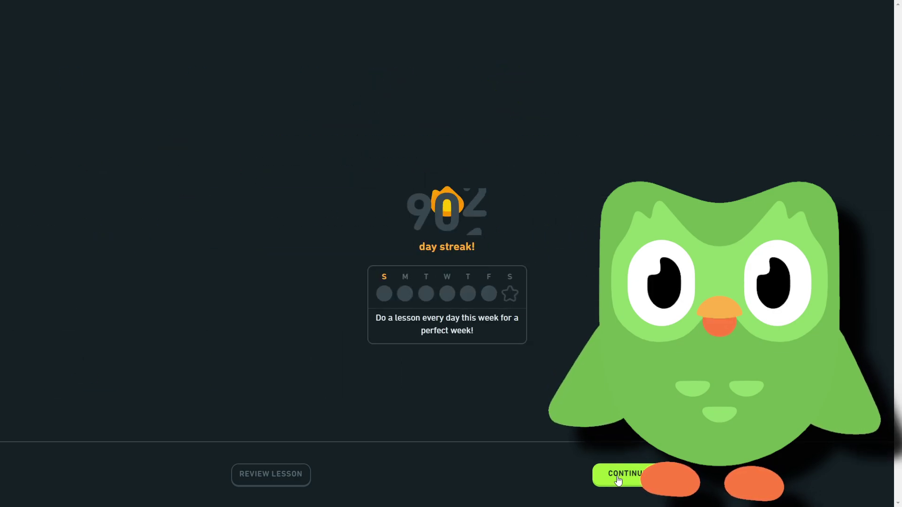
click(617, 482)
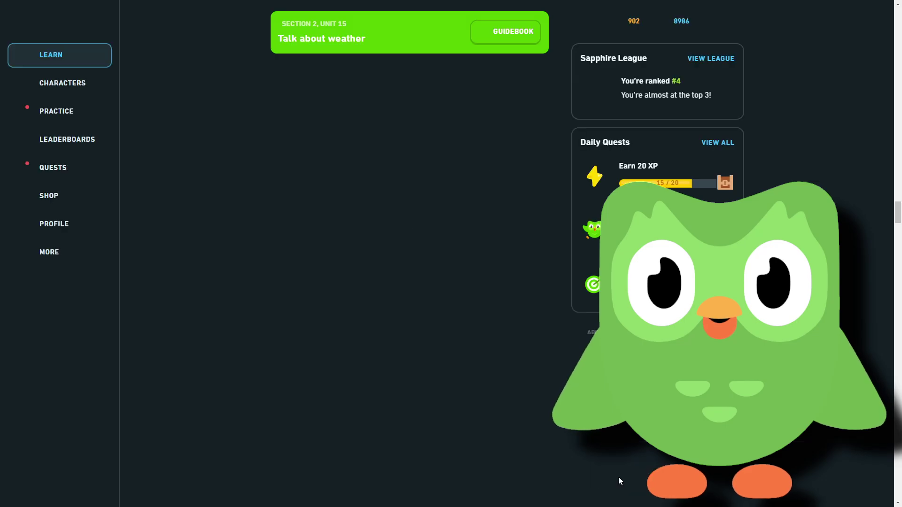